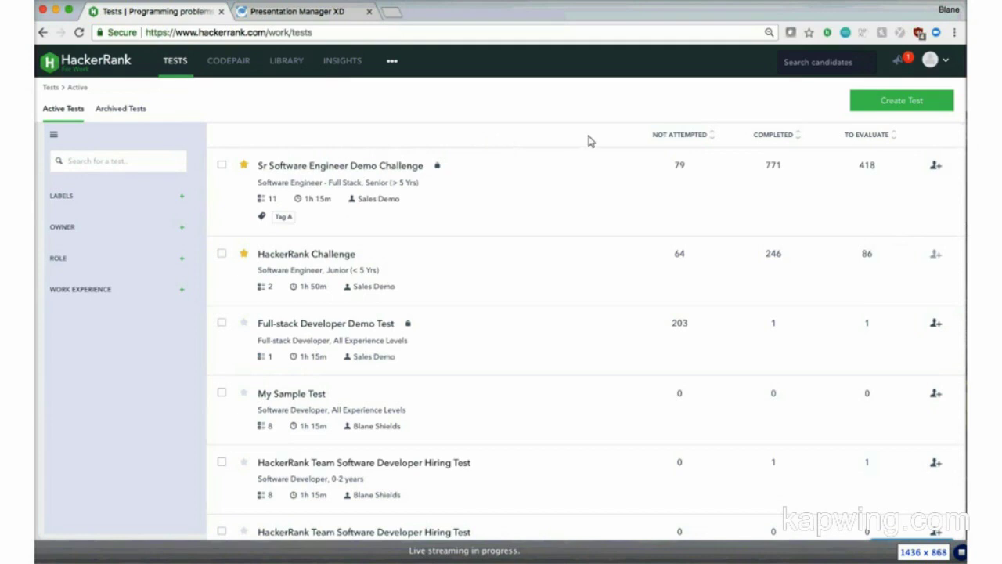
Step: Start a new test targeting the Software Developer role with 0-2 years of experience
{"action": "left_click", "coordinate": [863, 108]}
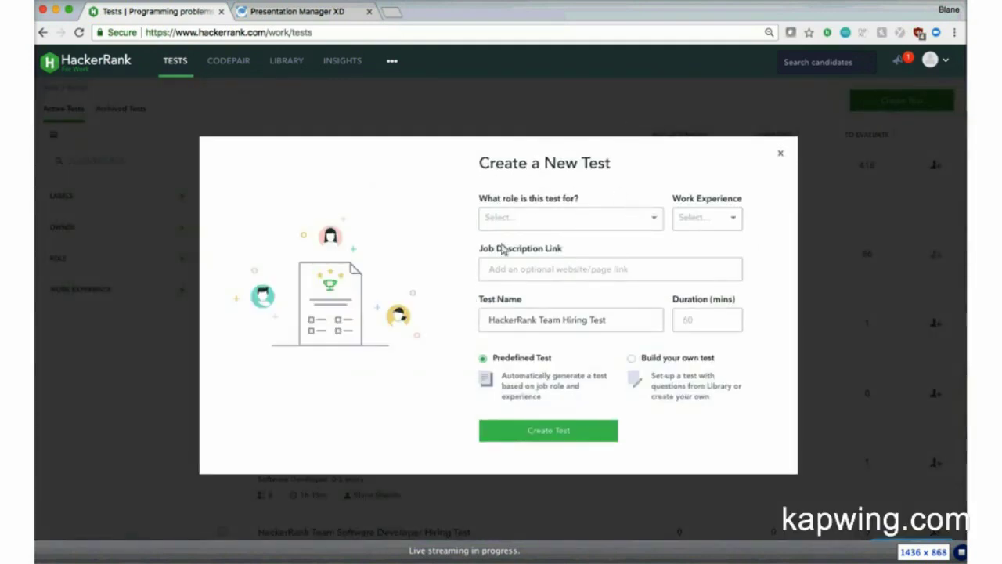
{"action": "left_click", "coordinate": [657, 224]}
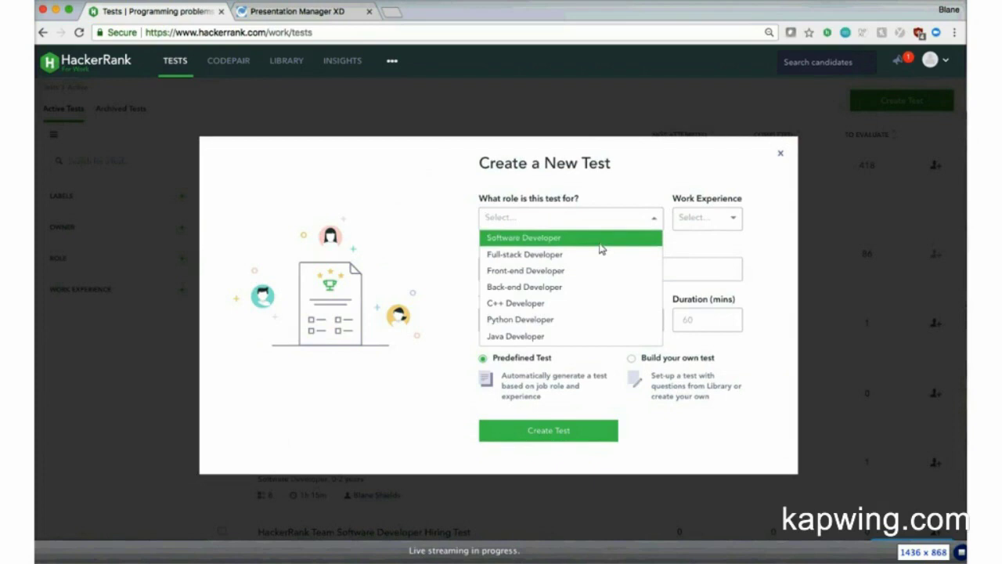
{"action": "left_click", "coordinate": [600, 243]}
{"action": "left_click", "coordinate": [733, 225]}
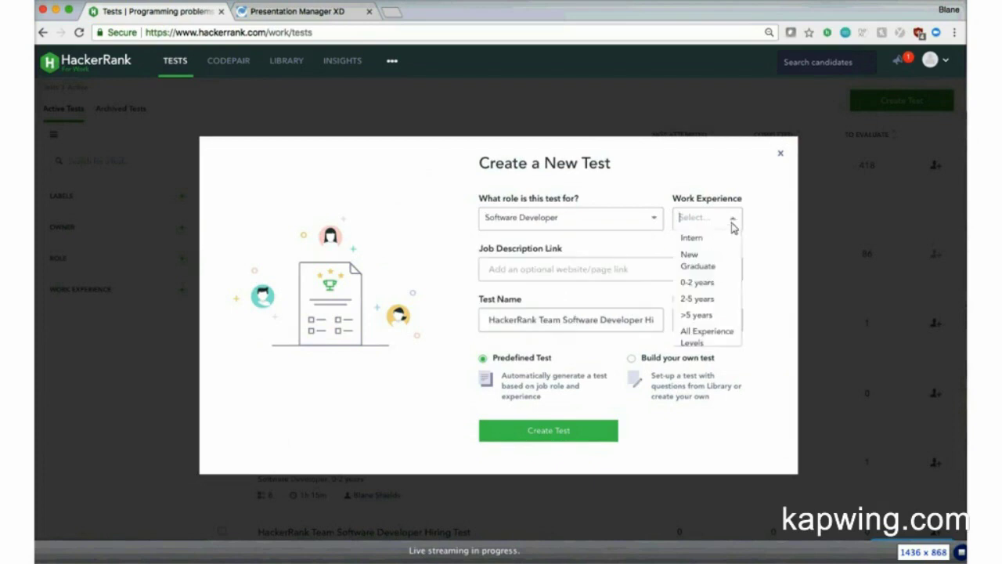
{"action": "left_click", "coordinate": [720, 287]}
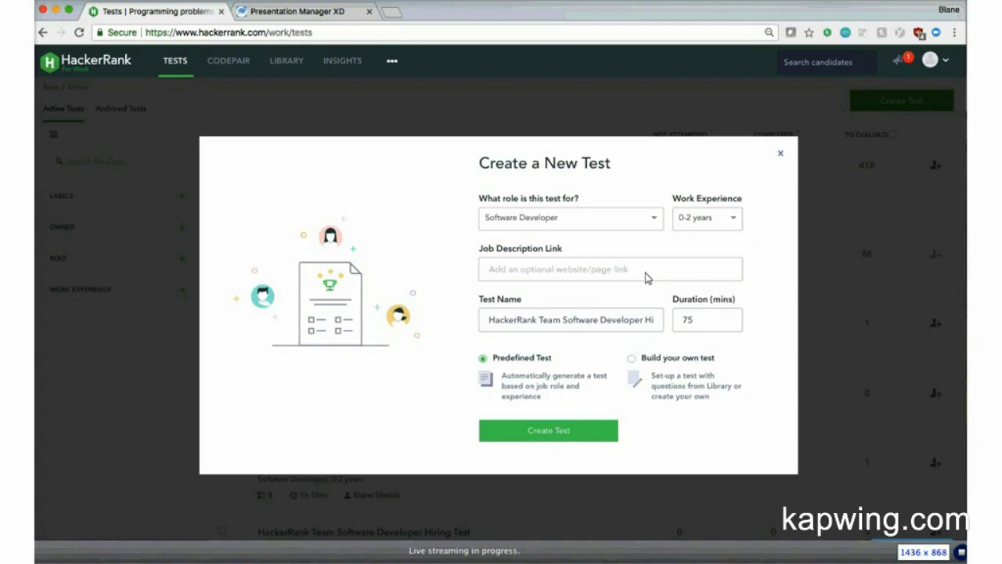
Step: Name the test 'SDE Level 1' and set its duration to 60 minutes
{"action": "left_click", "coordinate": [581, 320]}
{"action": "triple_click", "coordinate": [583, 322]}
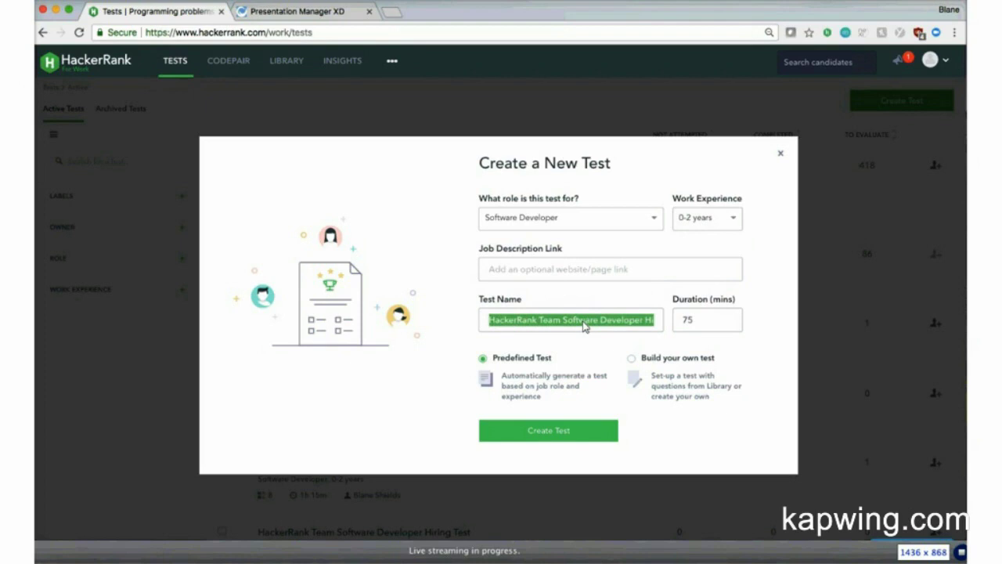
{"action": "type", "text": "SDE"}
{"action": "key", "text": "BackSpace"}
{"action": "type", "text": "E Level 1"}
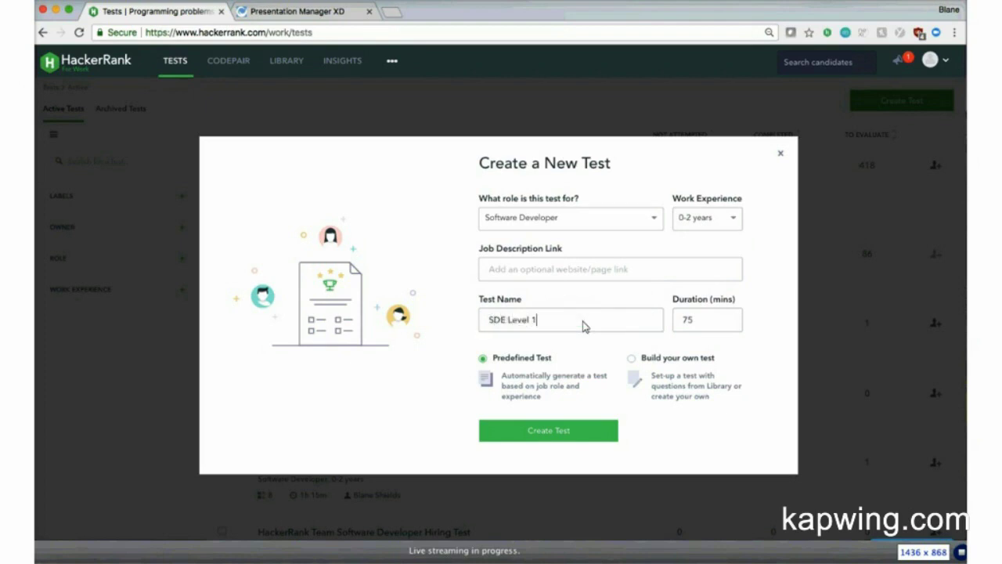
{"action": "left_click", "coordinate": [710, 330]}
{"action": "key", "text": "BackSpace"}
{"action": "key", "text": "BackSpace"}
{"action": "type", "text": "60"}
Step: Create SDE Level 1 with its seven generated questions, then publish it
{"action": "left_click", "coordinate": [546, 434]}
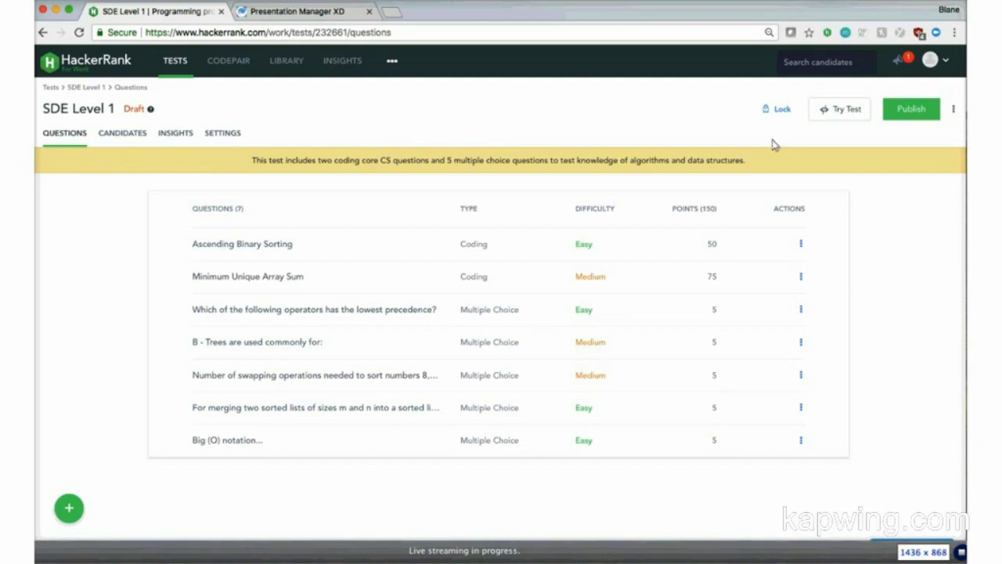
{"action": "left_click", "coordinate": [913, 112]}
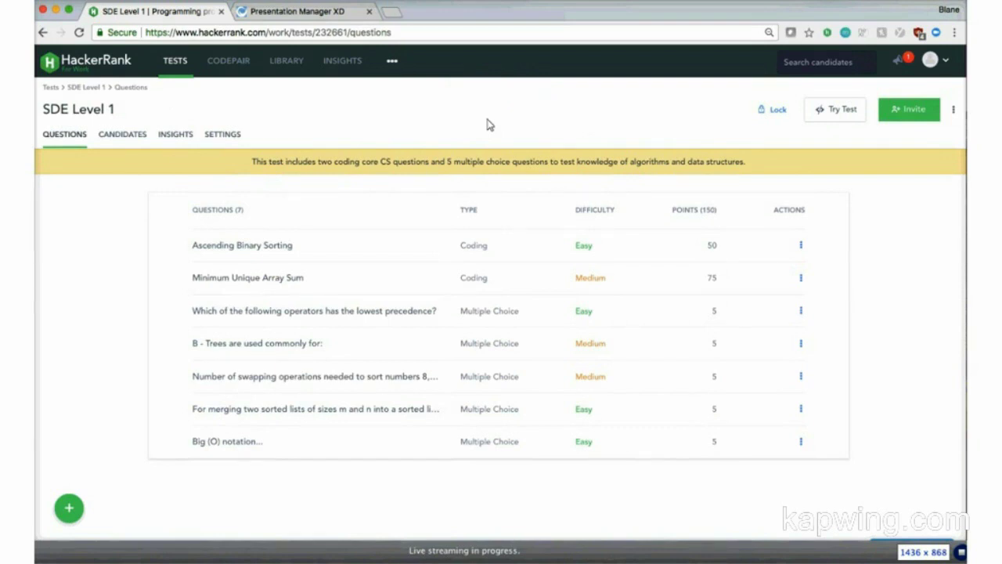
Step: Start an SDE Level 1 invitation and add two candidate e-mail addresses as recipients
{"action": "left_click", "coordinate": [915, 111]}
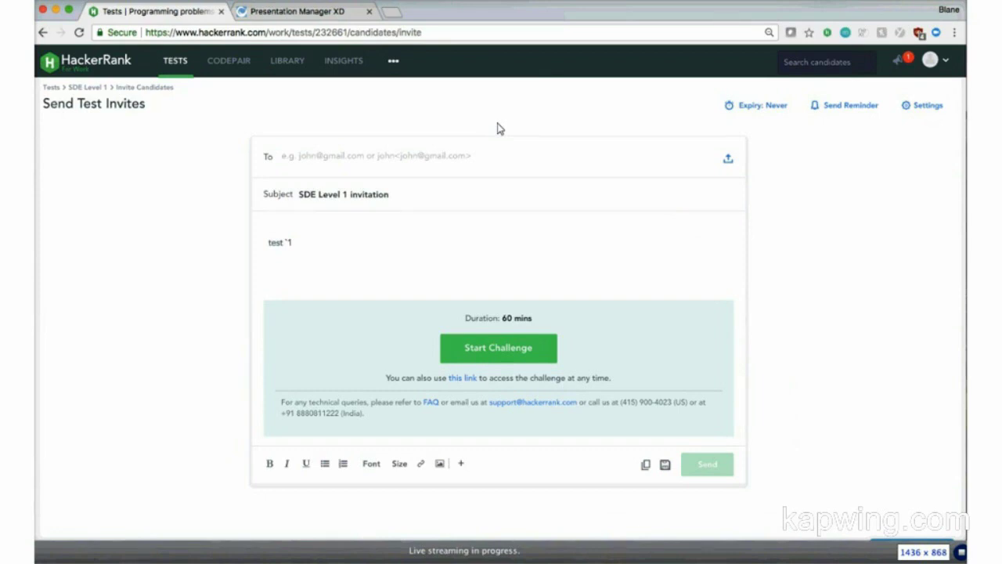
{"action": "left_click", "coordinate": [412, 163]}
{"action": "key", "text": "Return"}
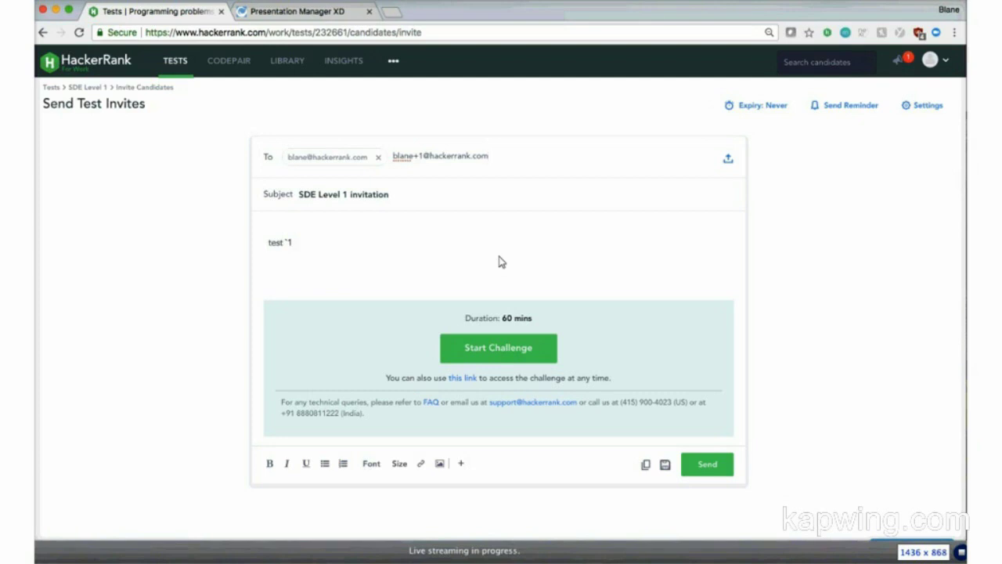
Step: Replace the invitation body with 'Hi,' and 'Please take this test.'
{"action": "left_click_drag", "start_coordinate": [320, 242], "coordinate": [259, 243]}
{"action": "key", "text": "BackSpace"}
{"action": "type", "text": "Hi,"}
{"action": "key", "text": "Return"}
{"action": "key", "text": "Return"}
{"action": "type", "text": "Please take this test."}
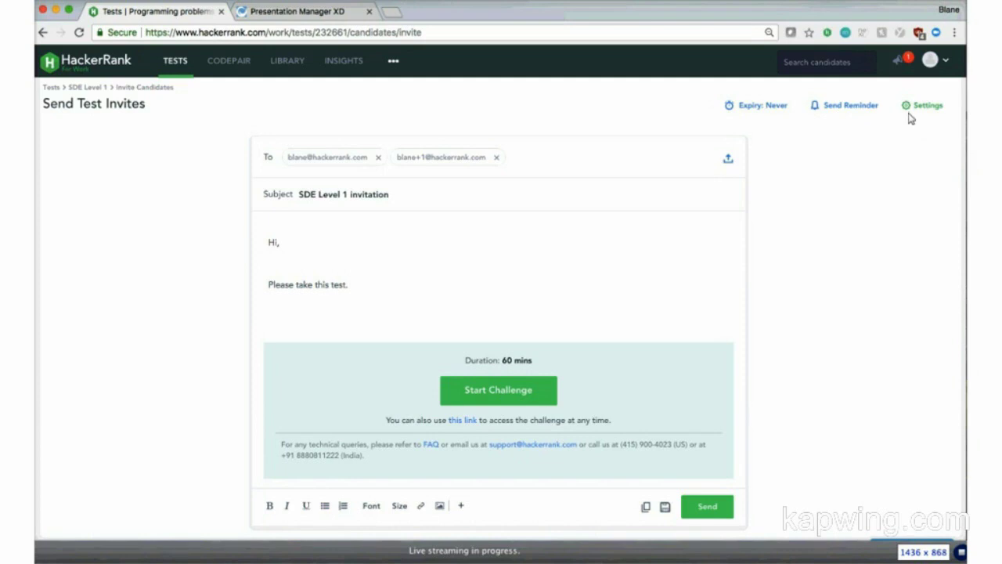
Step: Keep expiry at Never and the default e-mail settings, then send the invitations
{"action": "left_click", "coordinate": [763, 111]}
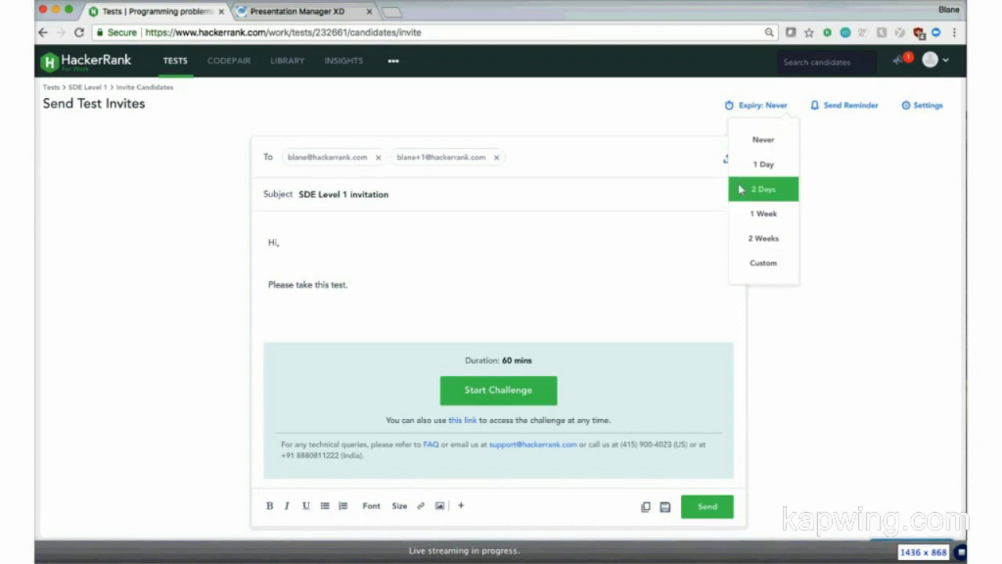
{"action": "mouse_move", "coordinate": [838, 118]}
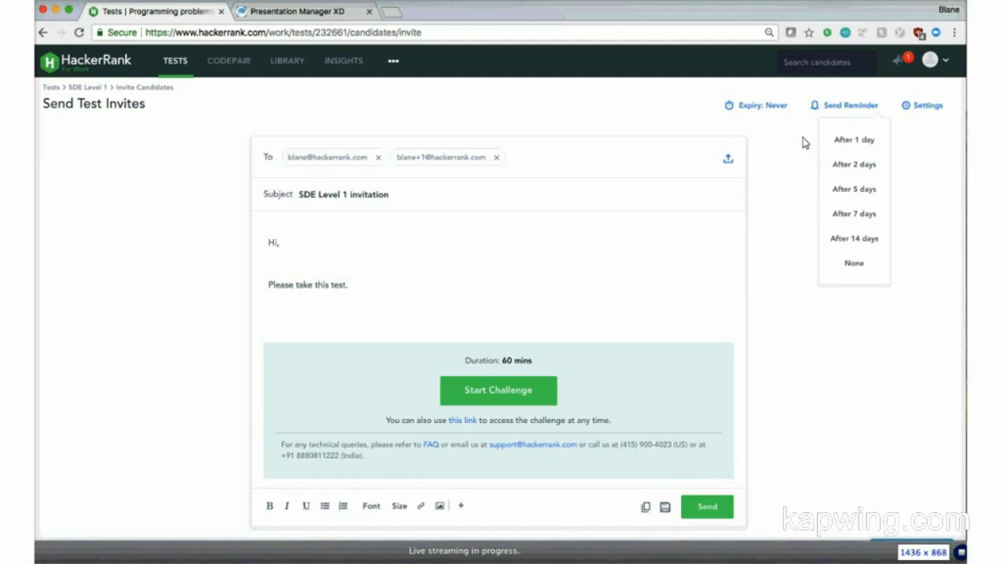
{"action": "left_click", "coordinate": [921, 106]}
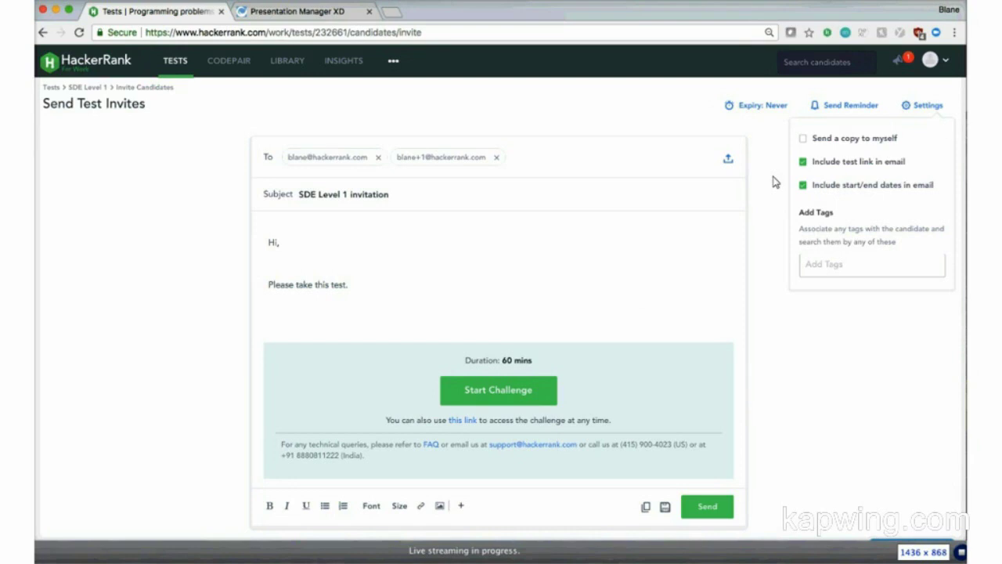
{"action": "left_click", "coordinate": [773, 181]}
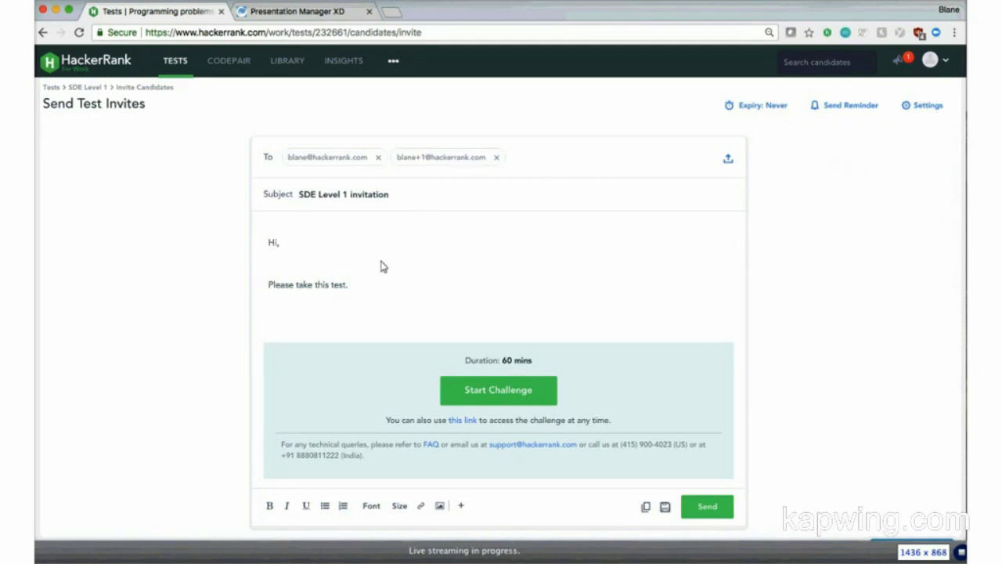
{"action": "left_click", "coordinate": [709, 507]}
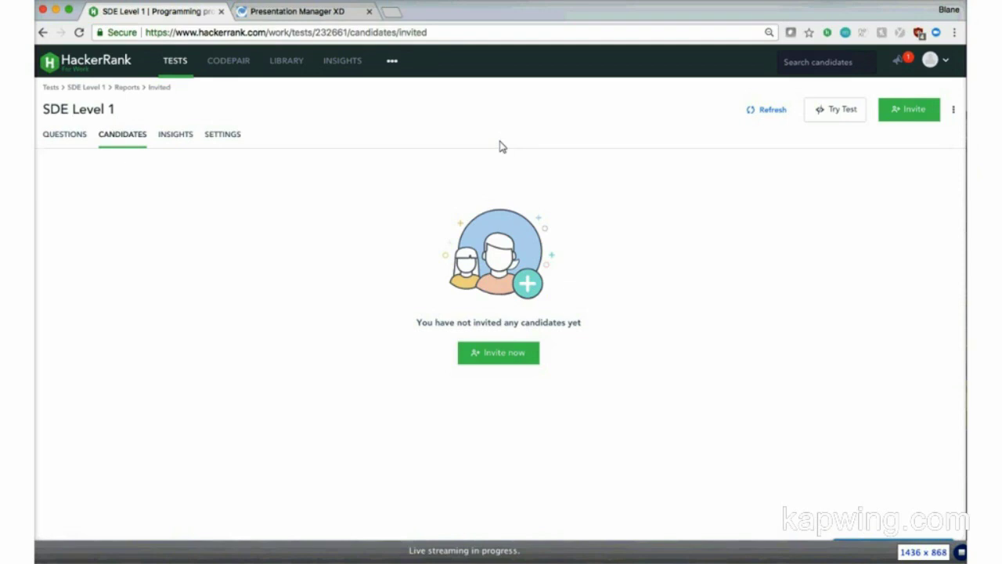
Step: Go back to the active tests list to find SDE Level 1
{"action": "left_click", "coordinate": [186, 68]}
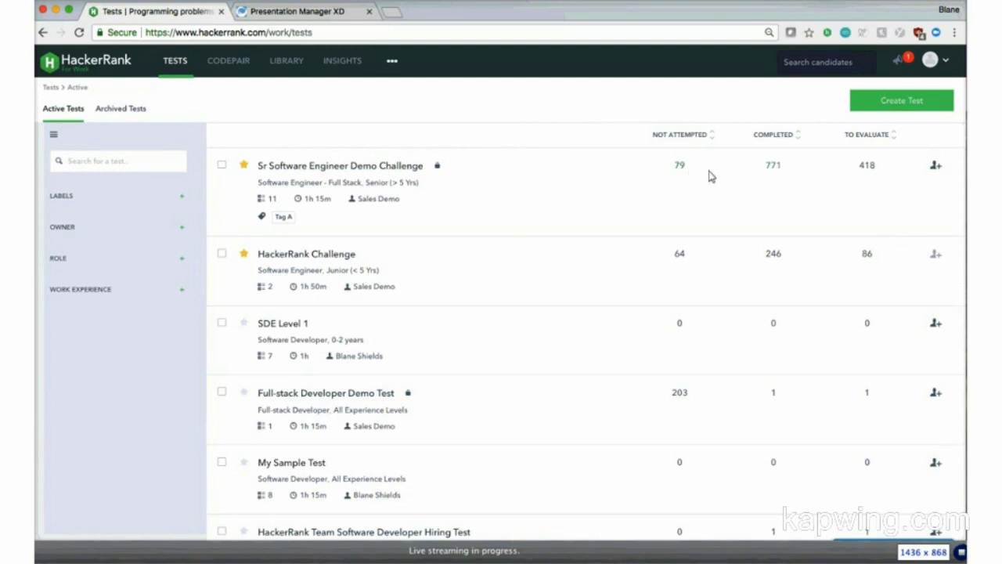
Step: Open the Sr Software Engineer Demo Challenge's 771 completed candidates sorted by score, and the top one
{"action": "left_click", "coordinate": [774, 171]}
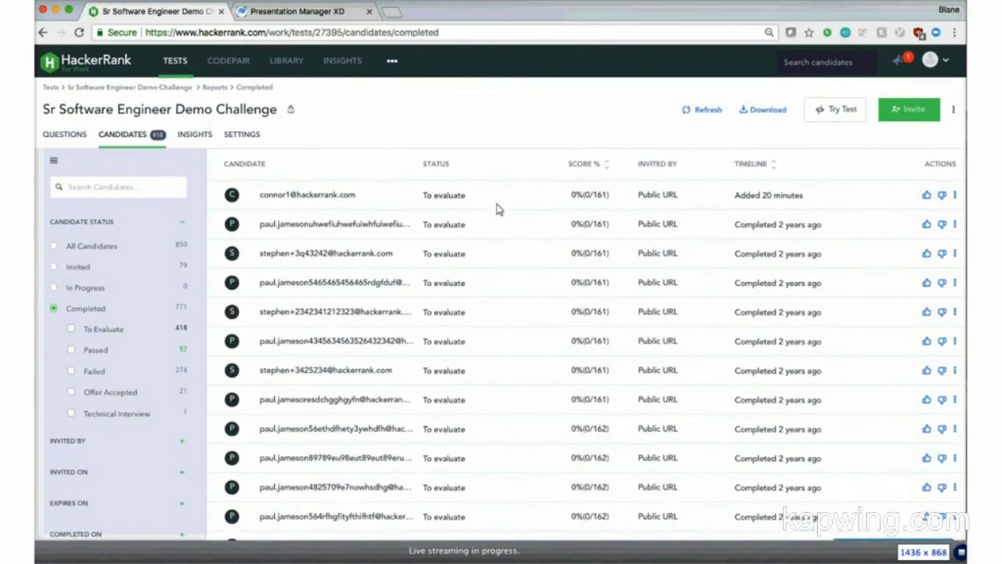
{"action": "left_click", "coordinate": [594, 172]}
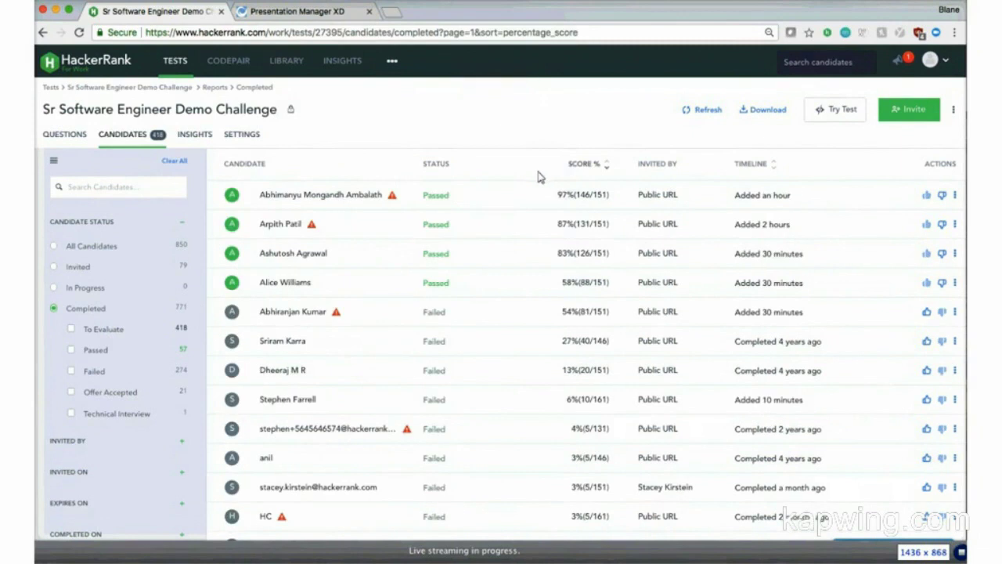
{"action": "left_click", "coordinate": [509, 205]}
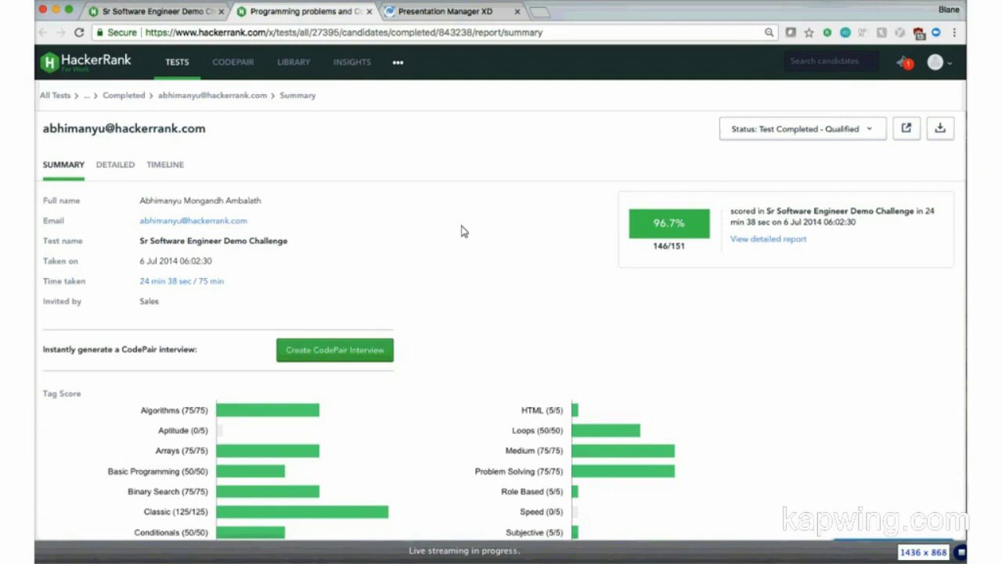
Step: Scroll past recruiter comments to the Test Summary table of eight question scores
{"action": "scroll", "coordinate": [462, 231], "scroll_direction": "down", "scroll_amount": 5}
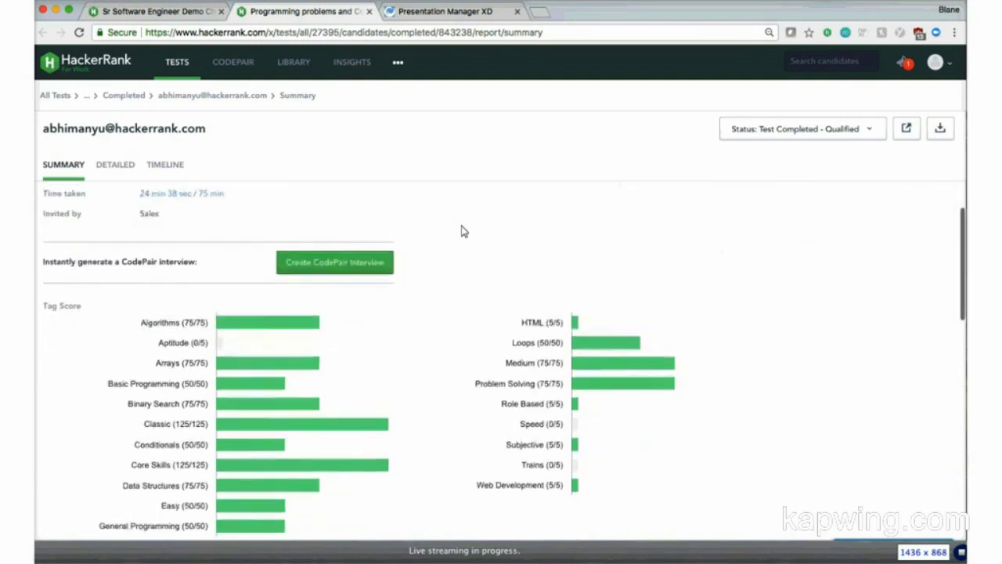
{"action": "scroll", "coordinate": [462, 231], "scroll_direction": "down", "scroll_amount": 9}
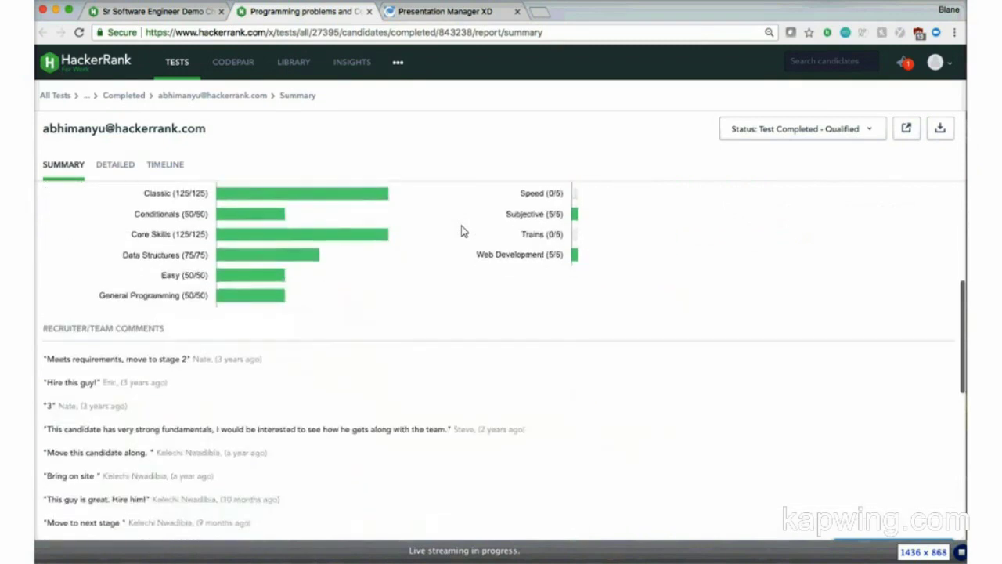
{"action": "scroll", "coordinate": [462, 232], "scroll_direction": "down", "scroll_amount": 2}
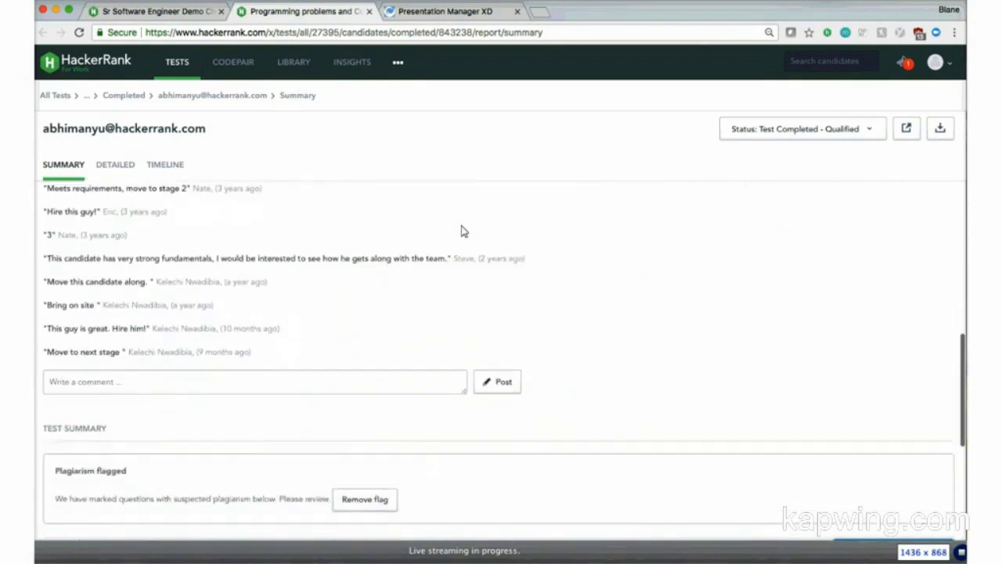
{"action": "scroll", "coordinate": [462, 229], "scroll_direction": "up", "scroll_amount": 3}
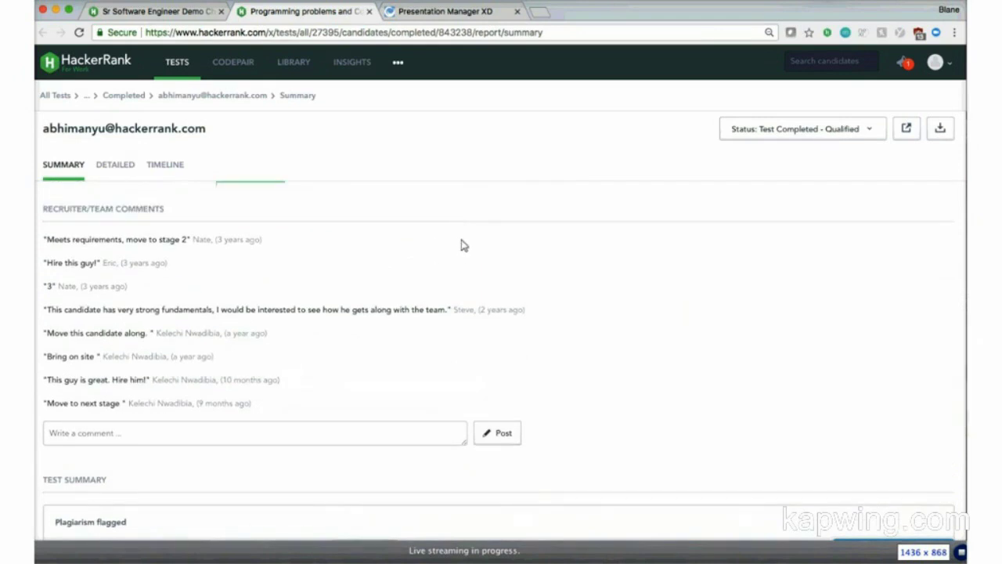
{"action": "scroll", "coordinate": [462, 245], "scroll_direction": "down", "scroll_amount": 2}
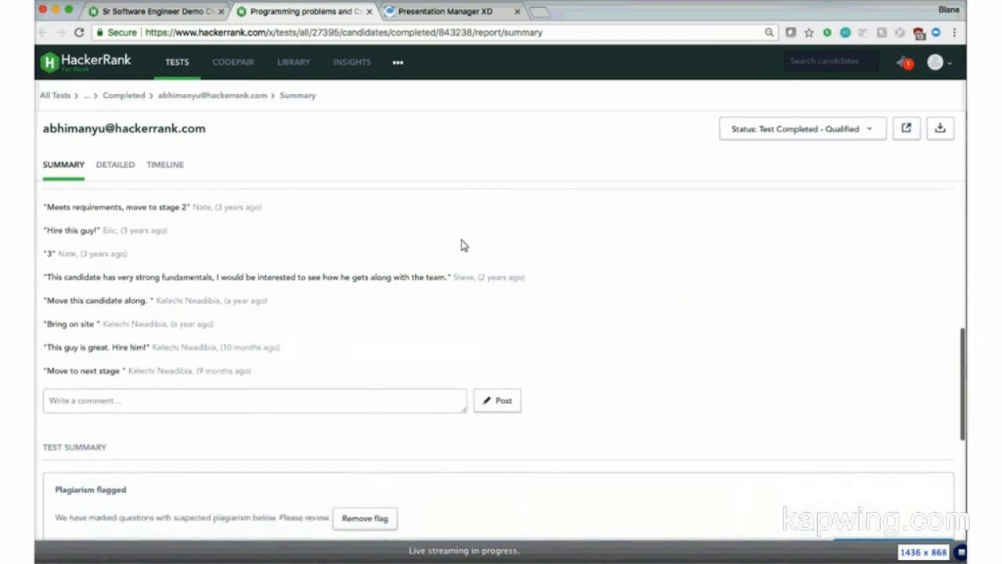
{"action": "scroll", "coordinate": [462, 245], "scroll_direction": "down", "scroll_amount": 1}
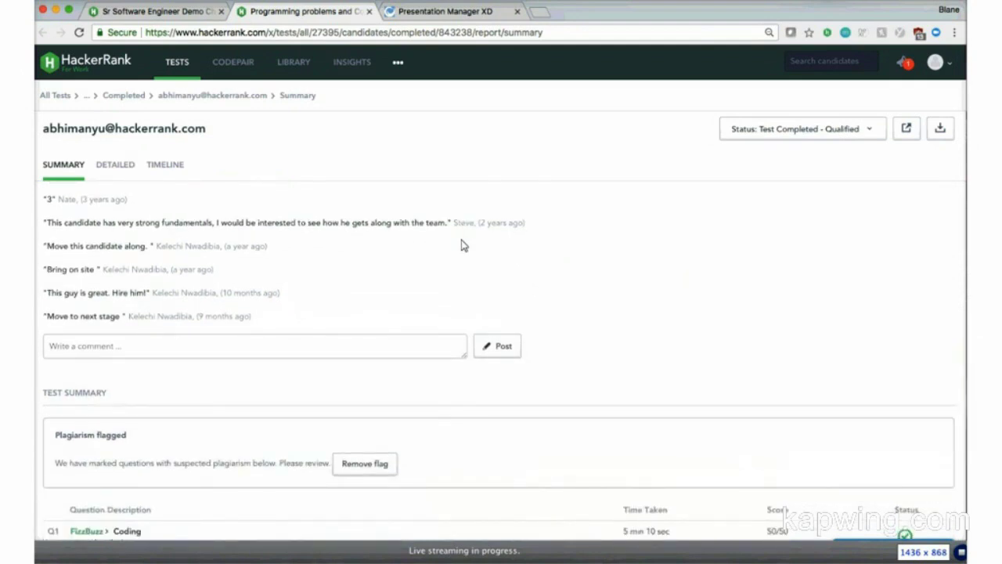
{"action": "scroll", "coordinate": [462, 245], "scroll_direction": "down", "scroll_amount": 3}
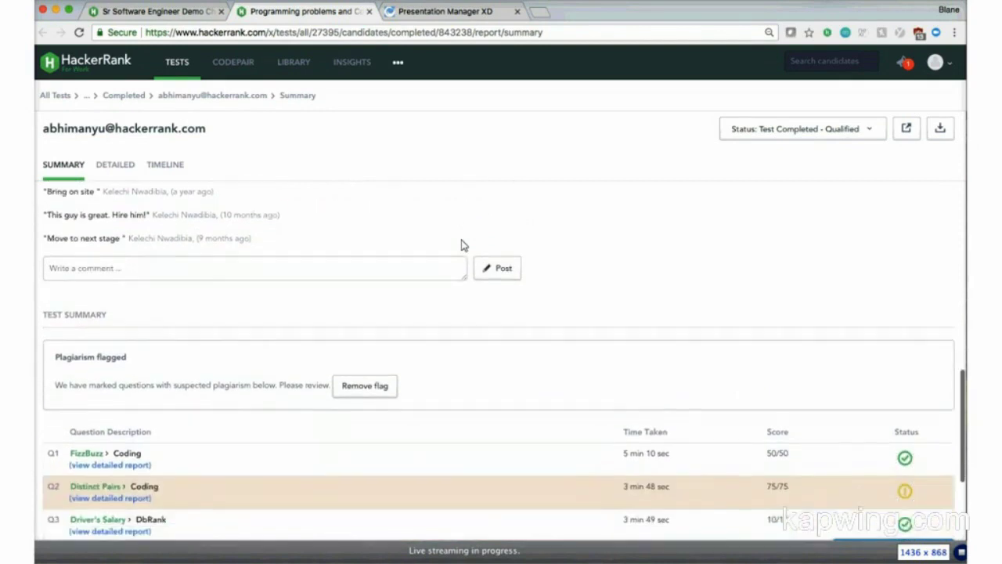
{"action": "scroll", "coordinate": [472, 266], "scroll_direction": "down", "scroll_amount": 2}
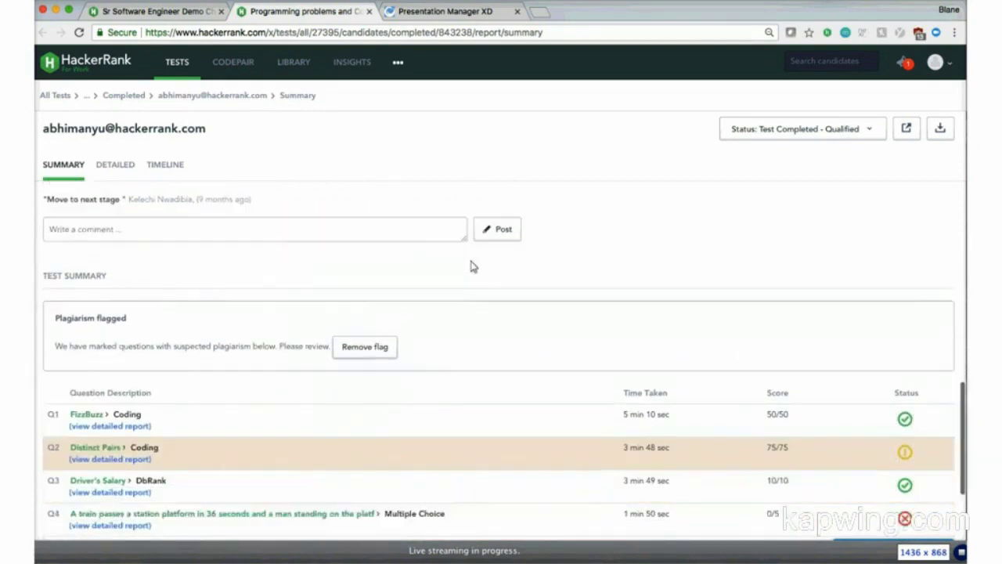
{"action": "scroll", "coordinate": [473, 266], "scroll_direction": "down", "scroll_amount": 2}
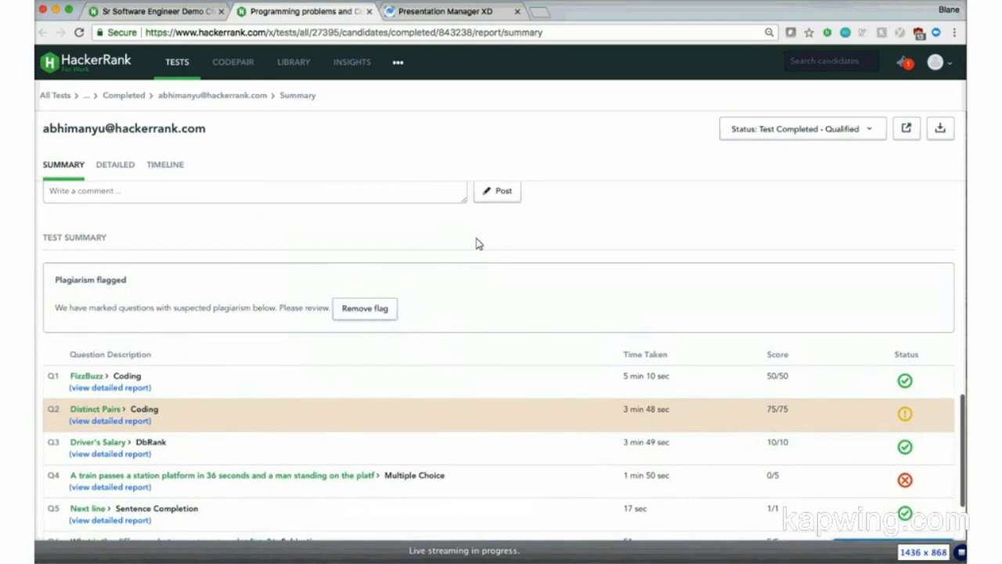
{"action": "scroll", "coordinate": [479, 245], "scroll_direction": "down", "scroll_amount": 5}
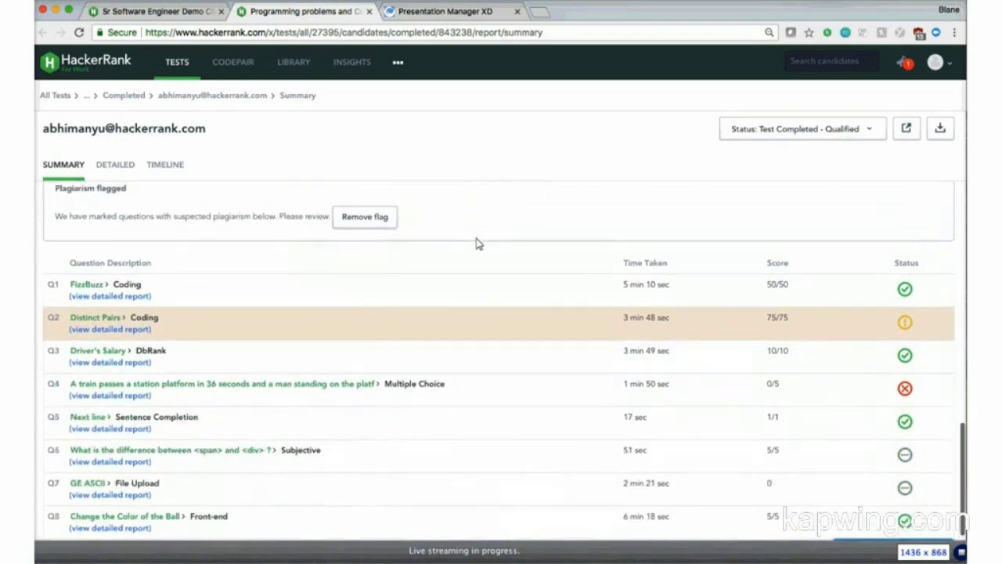
{"action": "scroll", "coordinate": [479, 245], "scroll_direction": "down", "scroll_amount": 1}
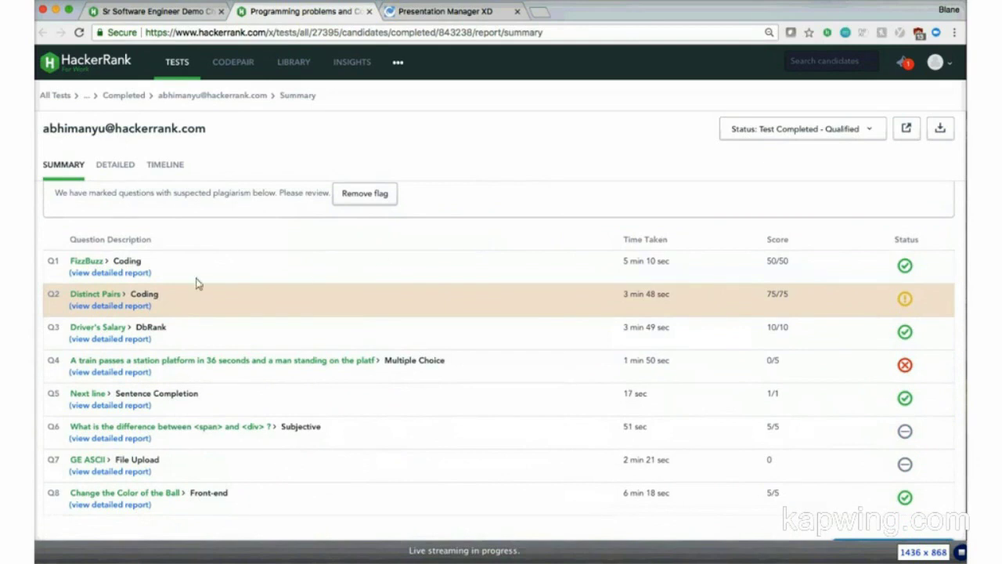
Step: Open Q1 FizzBuzz's detailed report and replay the Ruby code history on the playback slider
{"action": "left_click", "coordinate": [126, 276]}
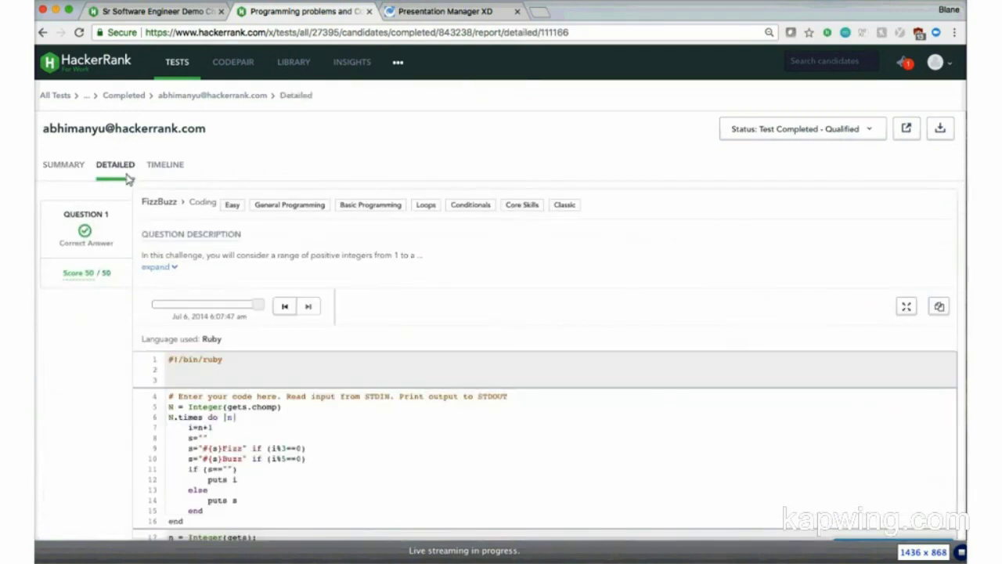
{"action": "scroll", "coordinate": [128, 315], "scroll_direction": "down", "scroll_amount": 2}
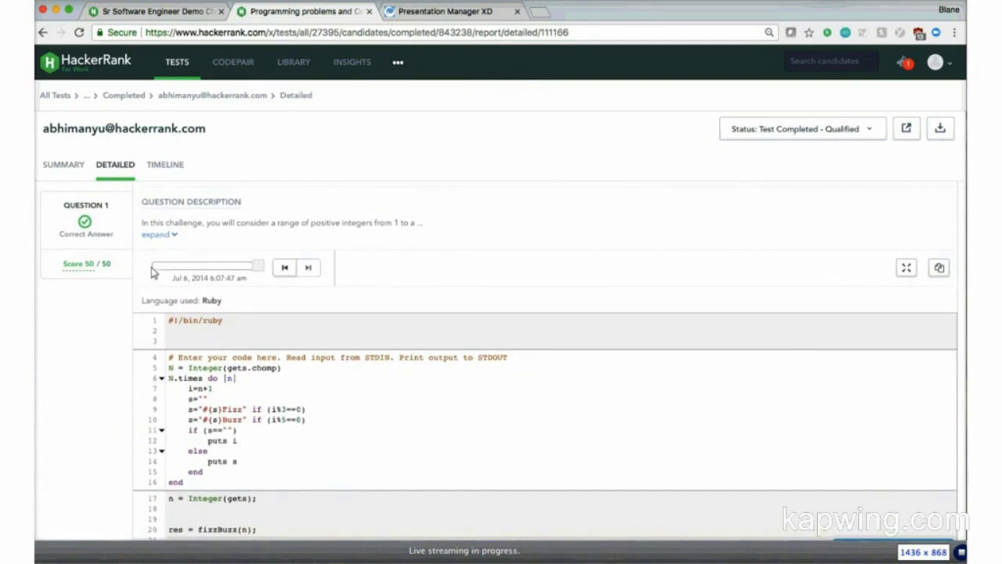
{"action": "left_click_drag", "start_coordinate": [258, 269], "coordinate": [154, 274]}
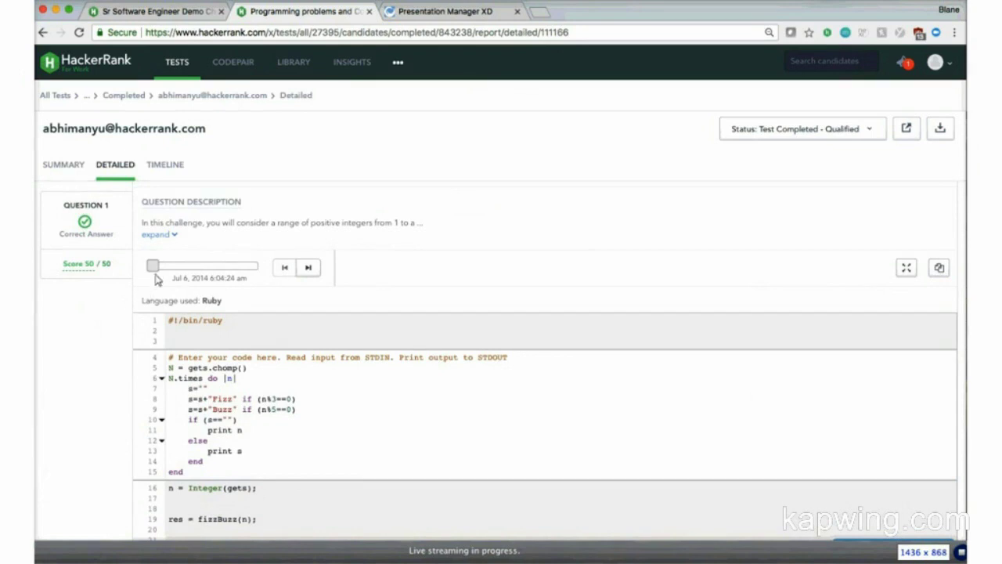
{"action": "left_click", "coordinate": [159, 272]}
{"action": "left_click_drag", "start_coordinate": [159, 272], "coordinate": [157, 276]}
Step: Scroll past Question 1's test cases to Question 2 Distinct Pairs' plagiarism box
{"action": "scroll", "coordinate": [125, 287], "scroll_direction": "down", "scroll_amount": 2}
{"action": "scroll", "coordinate": [124, 287], "scroll_direction": "down", "scroll_amount": 10}
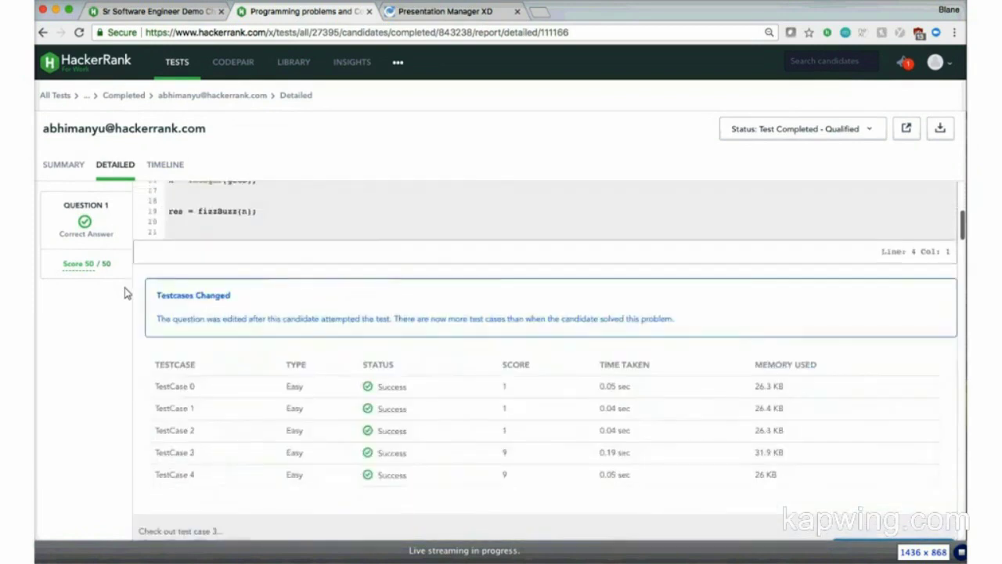
{"action": "scroll", "coordinate": [125, 287], "scroll_direction": "down", "scroll_amount": 5}
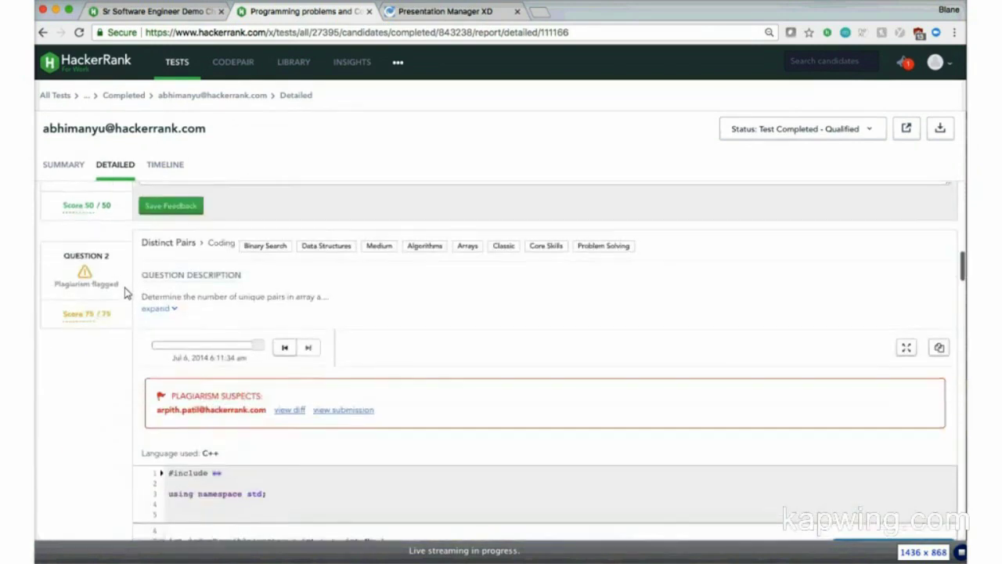
{"action": "scroll", "coordinate": [125, 290], "scroll_direction": "down", "scroll_amount": 1}
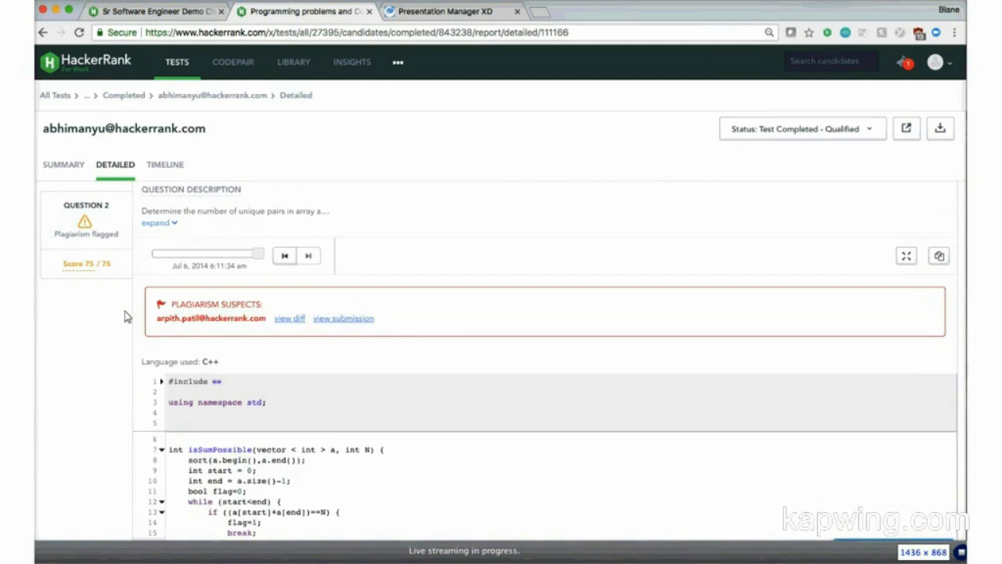
{"action": "left_click", "coordinate": [291, 322]}
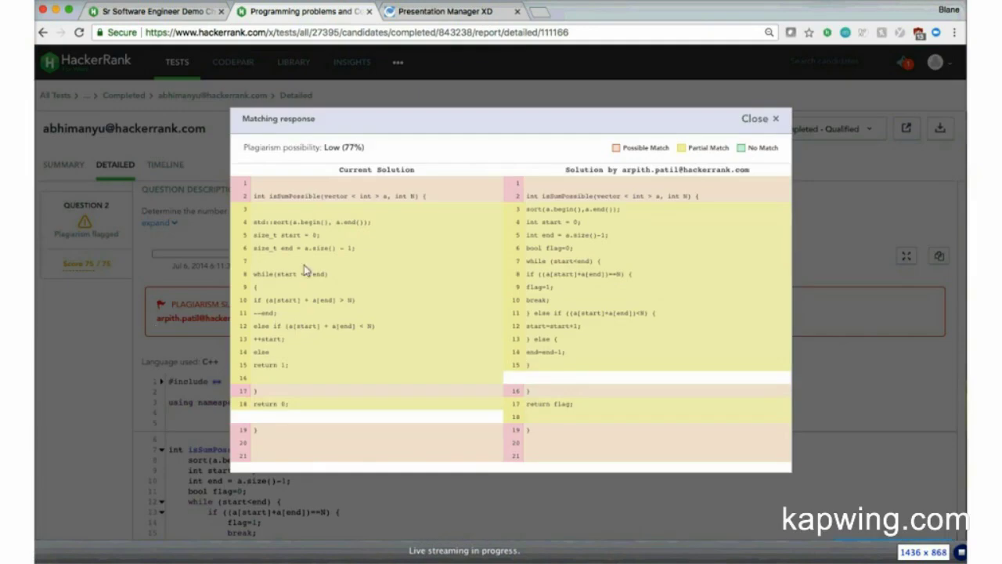
{"action": "left_click_drag", "start_coordinate": [366, 148], "coordinate": [325, 150]}
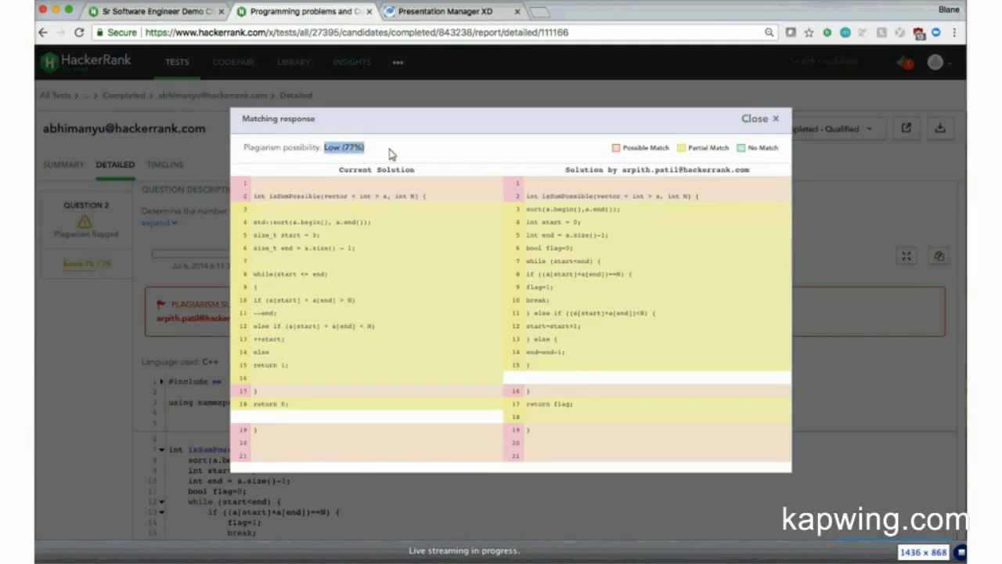
{"action": "left_click", "coordinate": [391, 154]}
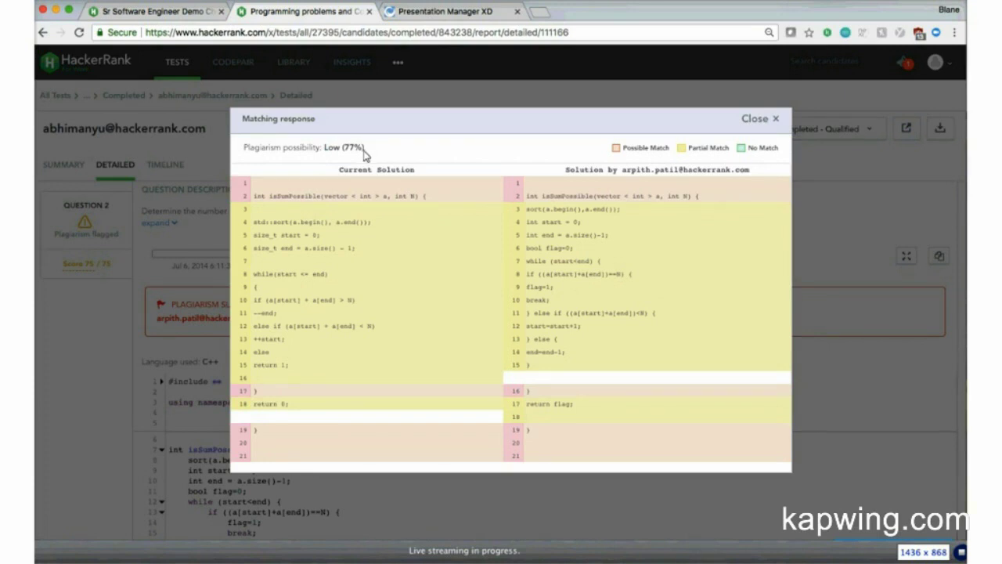
{"action": "left_click", "coordinate": [752, 121]}
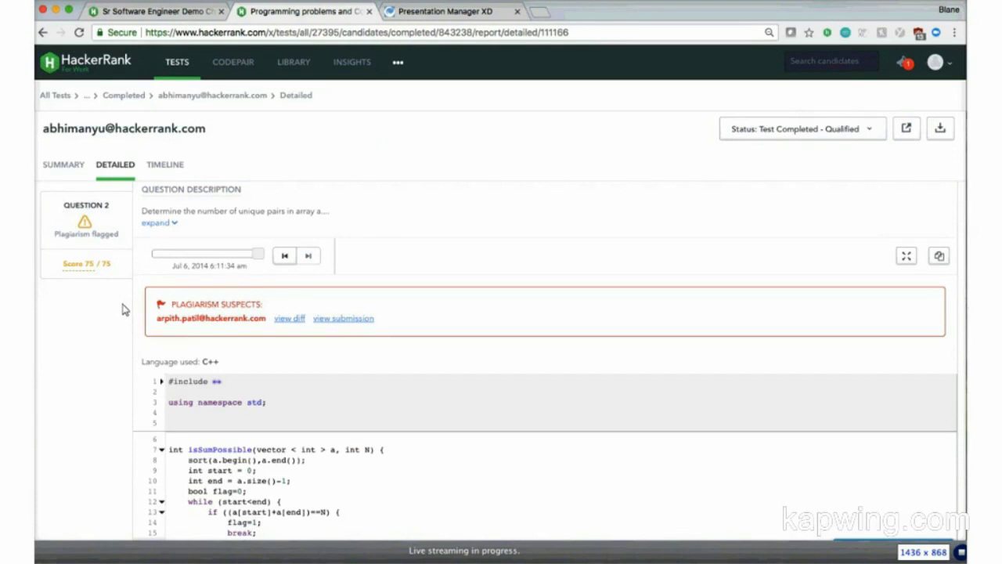
Step: Scroll past Question 7 down to Question 8's HTML code panel, scoring 5/5
{"action": "scroll", "coordinate": [122, 309], "scroll_direction": "down", "scroll_amount": 1}
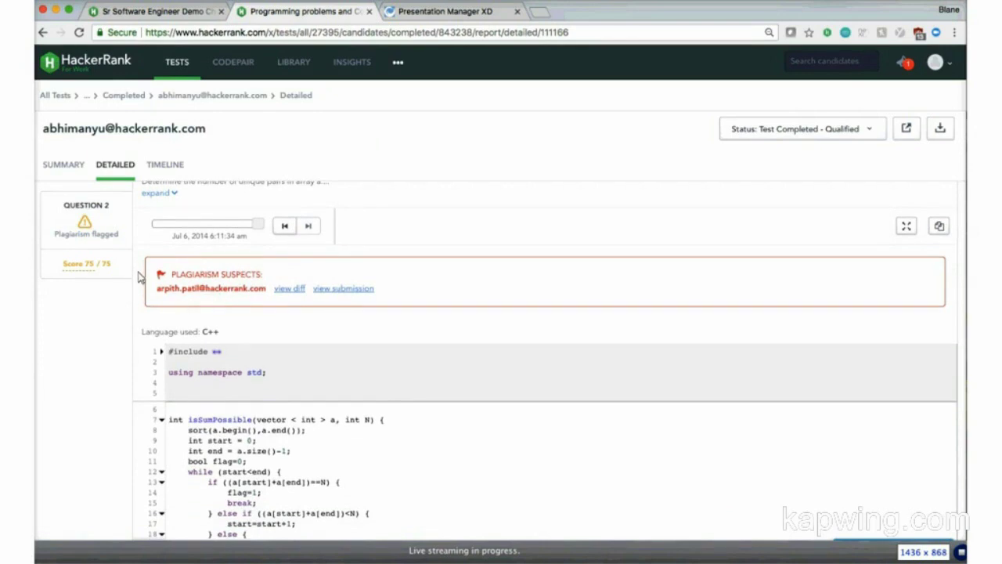
{"action": "scroll", "coordinate": [126, 310], "scroll_direction": "down", "scroll_amount": 4}
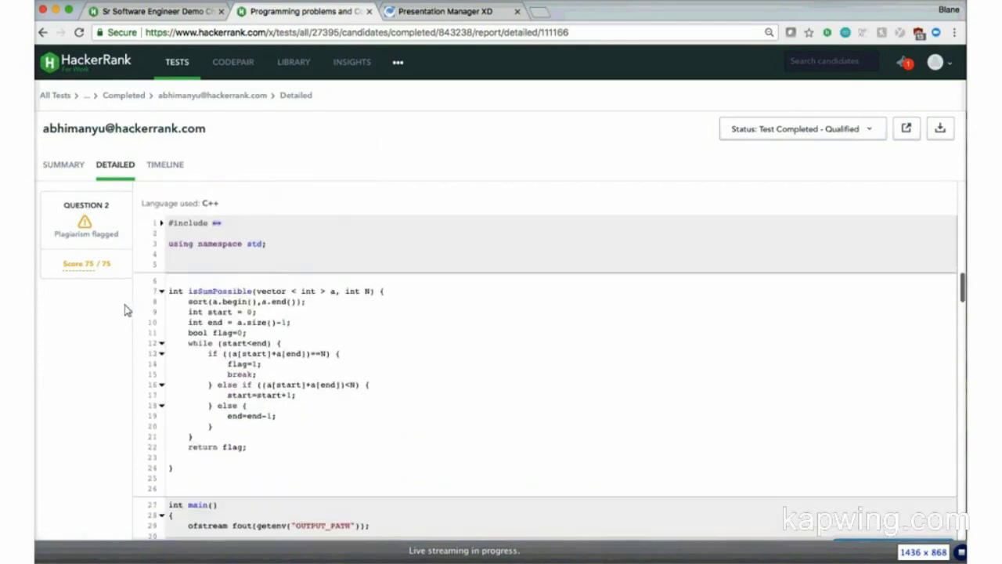
{"action": "scroll", "coordinate": [126, 310], "scroll_direction": "down", "scroll_amount": 15}
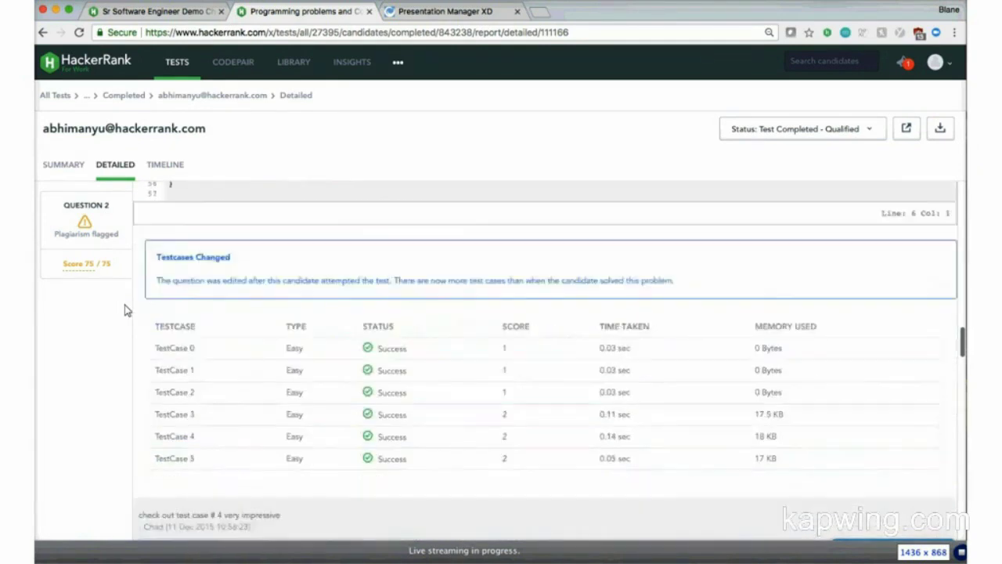
{"action": "scroll", "coordinate": [125, 310], "scroll_direction": "down", "scroll_amount": 11}
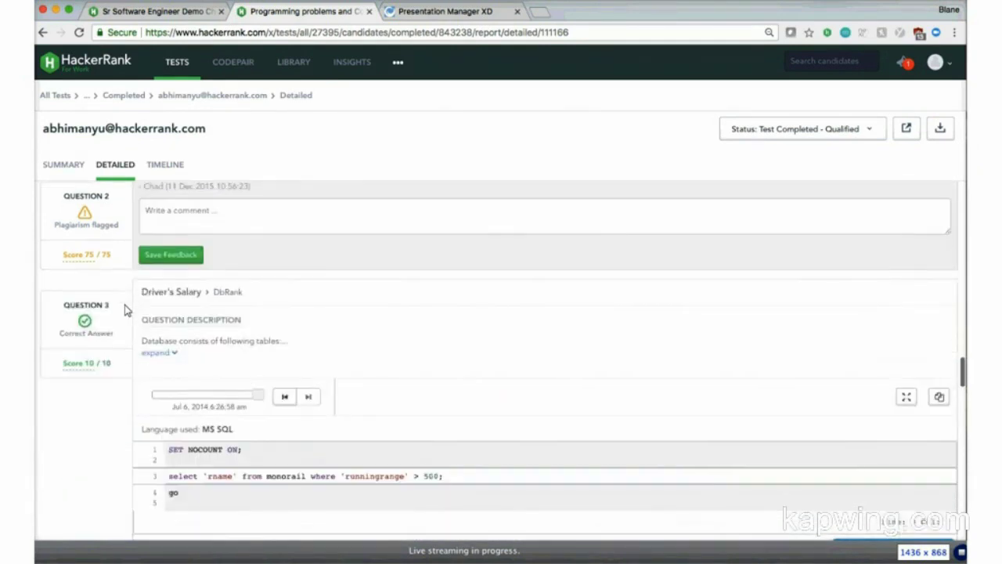
{"action": "scroll", "coordinate": [126, 310], "scroll_direction": "down", "scroll_amount": 12}
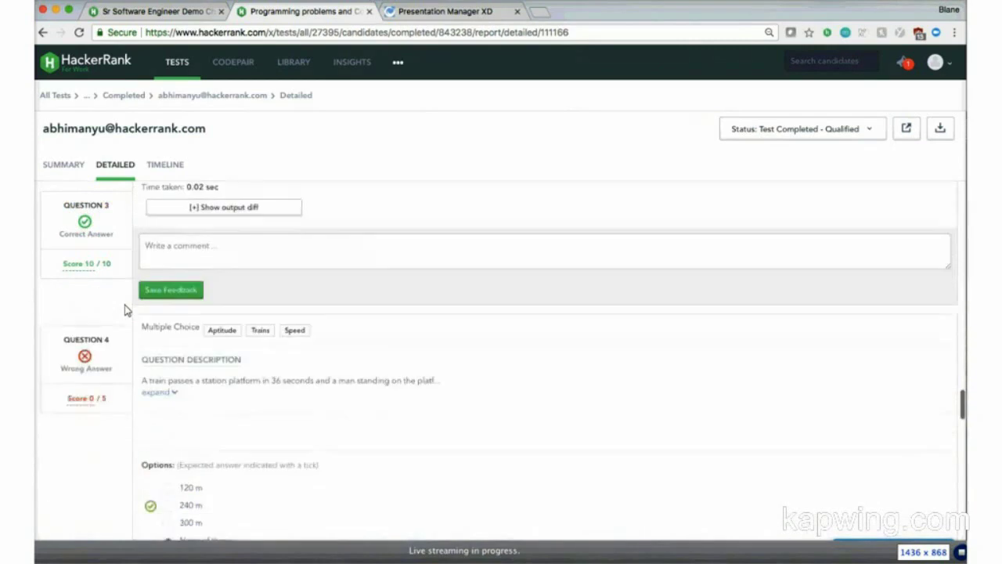
{"action": "scroll", "coordinate": [126, 310], "scroll_direction": "down", "scroll_amount": 4}
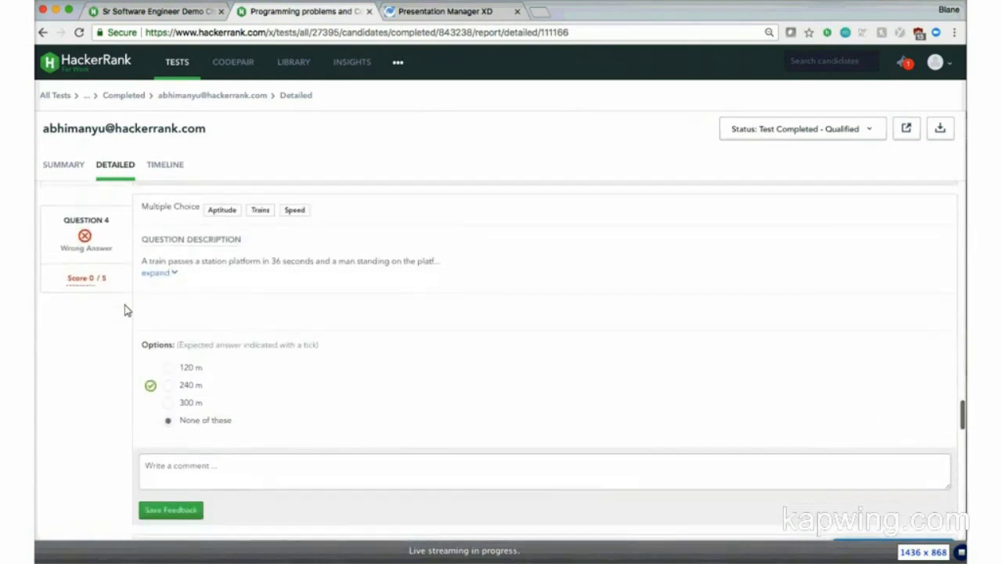
{"action": "scroll", "coordinate": [125, 310], "scroll_direction": "down", "scroll_amount": 1}
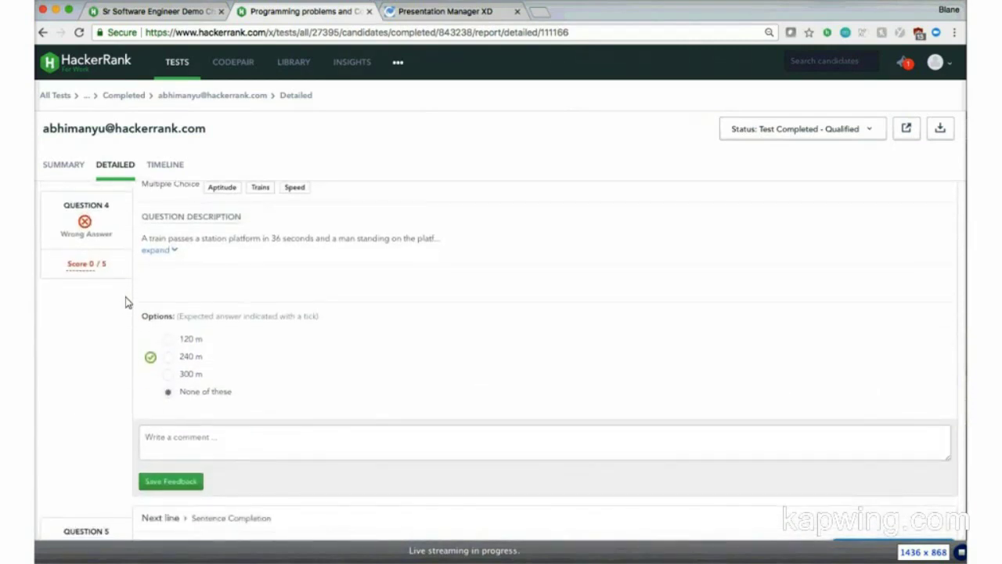
{"action": "scroll", "coordinate": [125, 302], "scroll_direction": "down", "scroll_amount": 11}
{"action": "scroll", "coordinate": [126, 302], "scroll_direction": "down", "scroll_amount": 20}
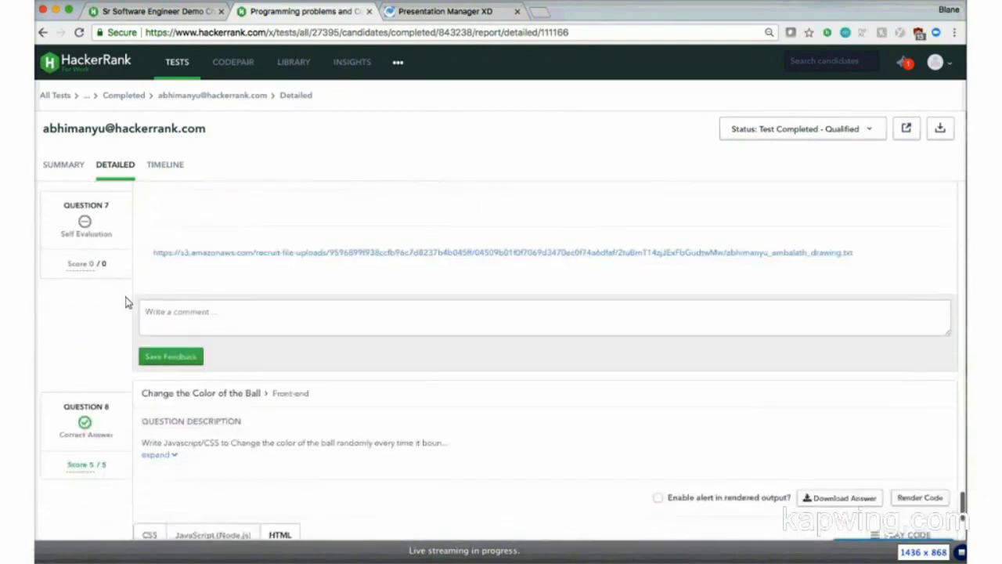
{"action": "scroll", "coordinate": [125, 302], "scroll_direction": "down", "scroll_amount": 3}
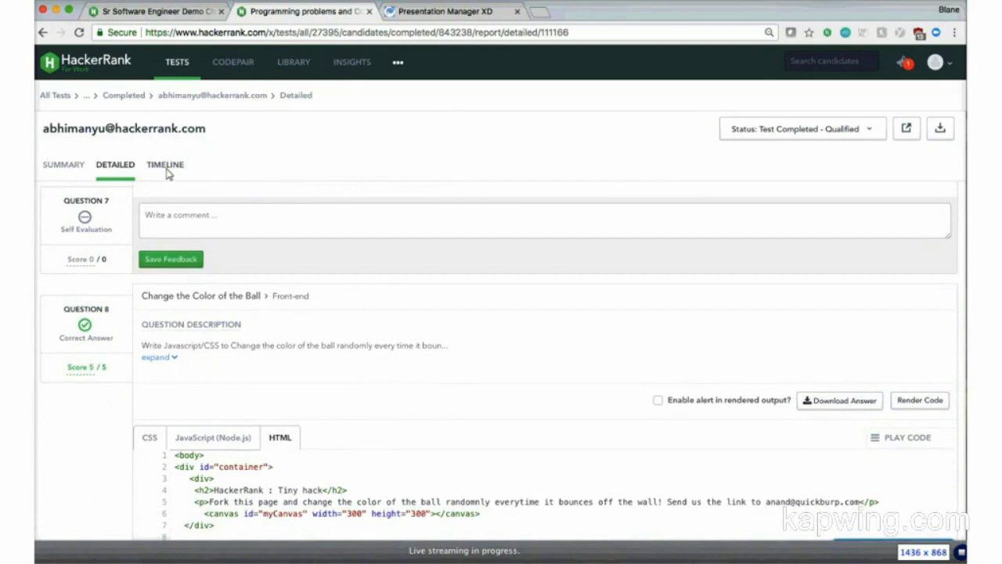
Step: Open the candidate's Timeline report showing time on Questions 1–8 across 24 min 38 sec
{"action": "left_click", "coordinate": [166, 171]}
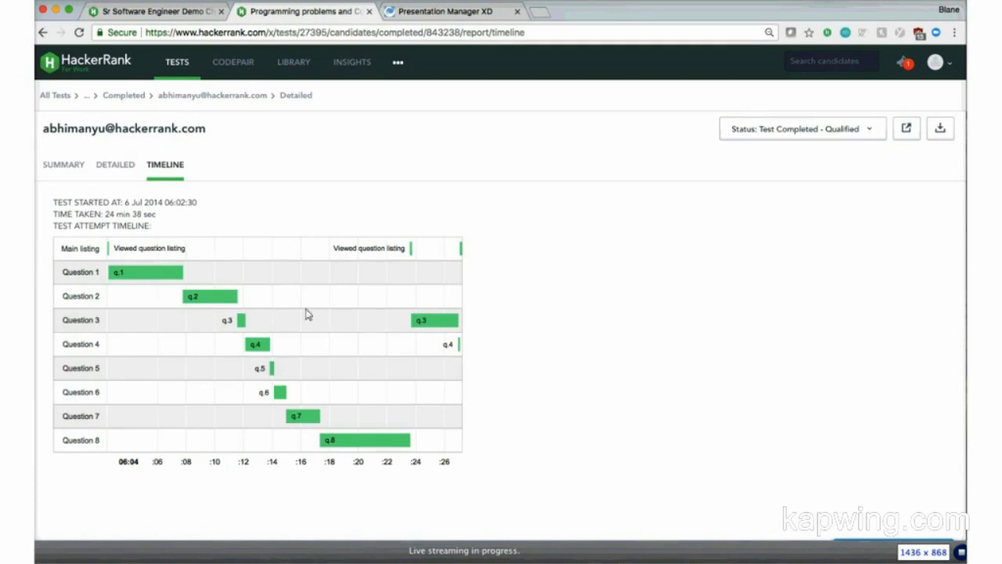
{"action": "mouse_move", "coordinate": [451, 333]}
{"action": "scroll", "coordinate": [470, 255], "scroll_direction": "down", "scroll_amount": 2}
{"action": "scroll", "coordinate": [471, 255], "scroll_direction": "down", "scroll_amount": 1}
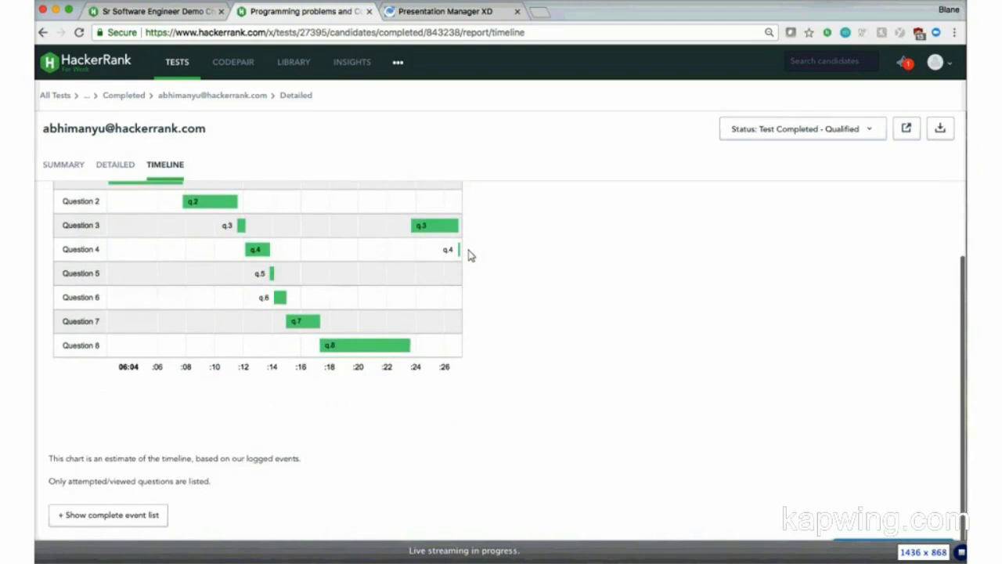
{"action": "scroll", "coordinate": [471, 255], "scroll_direction": "up", "scroll_amount": 3}
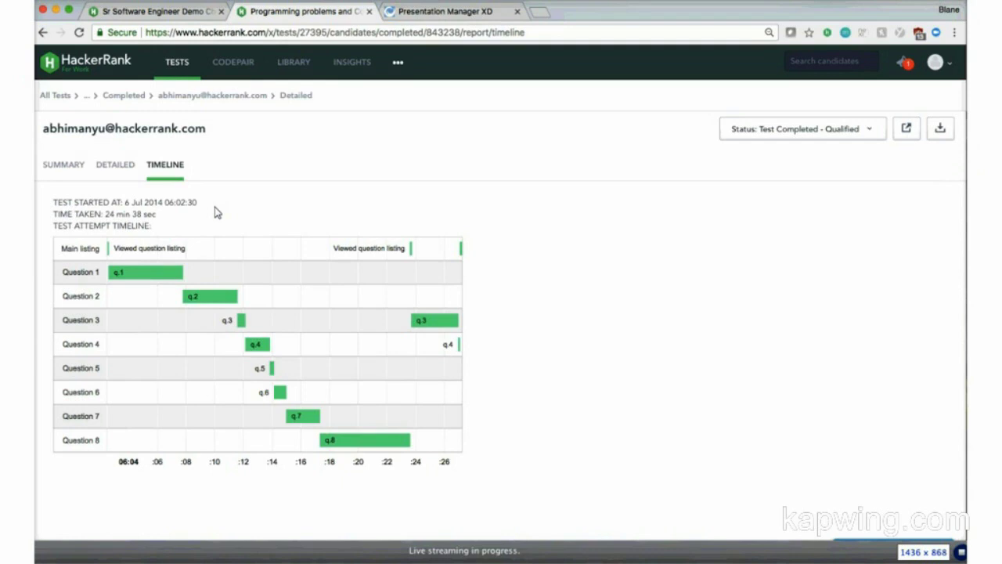
Step: From the candidate's Summary report, create a CodePair interview for them
{"action": "left_click", "coordinate": [68, 169]}
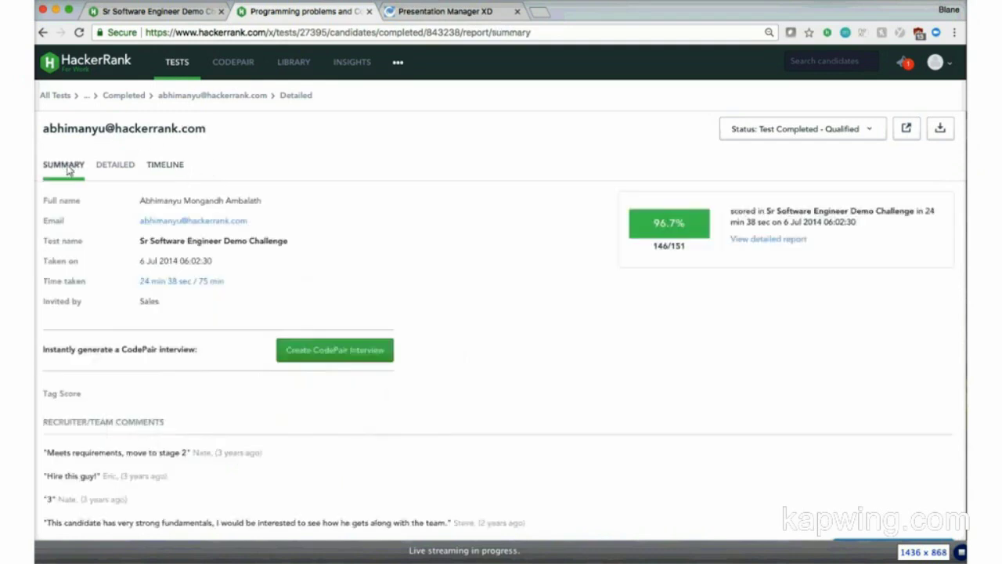
{"action": "left_click", "coordinate": [350, 354]}
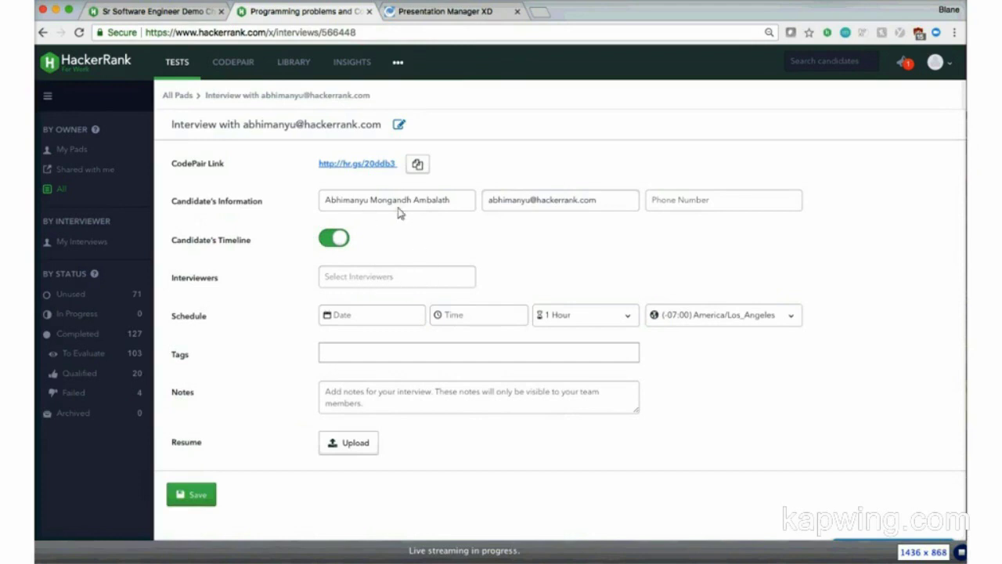
Step: Add two interviewers, schedule the interview for 5-11-2018, and select the CodePair link
{"action": "left_click", "coordinate": [413, 284]}
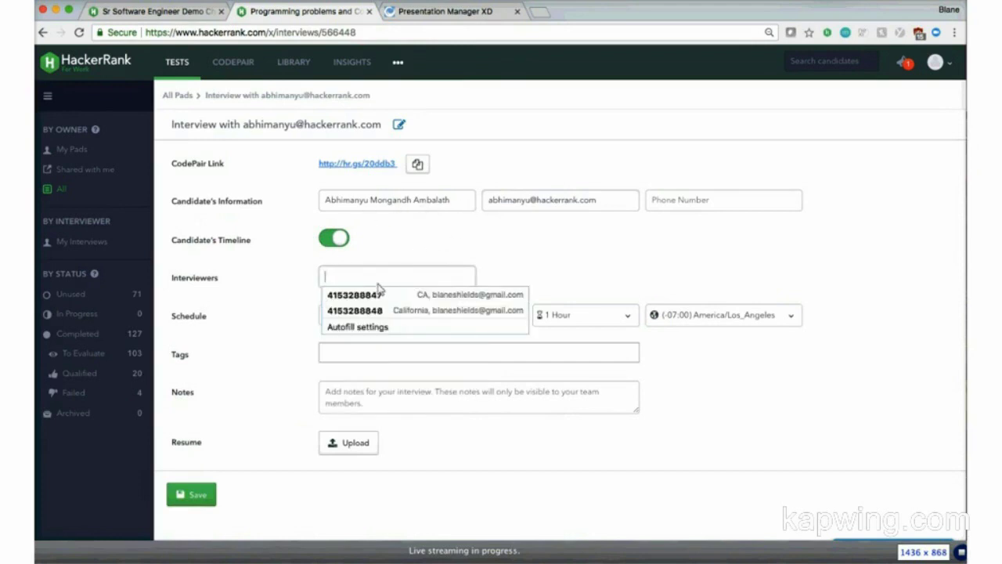
{"action": "left_click", "coordinate": [333, 361]}
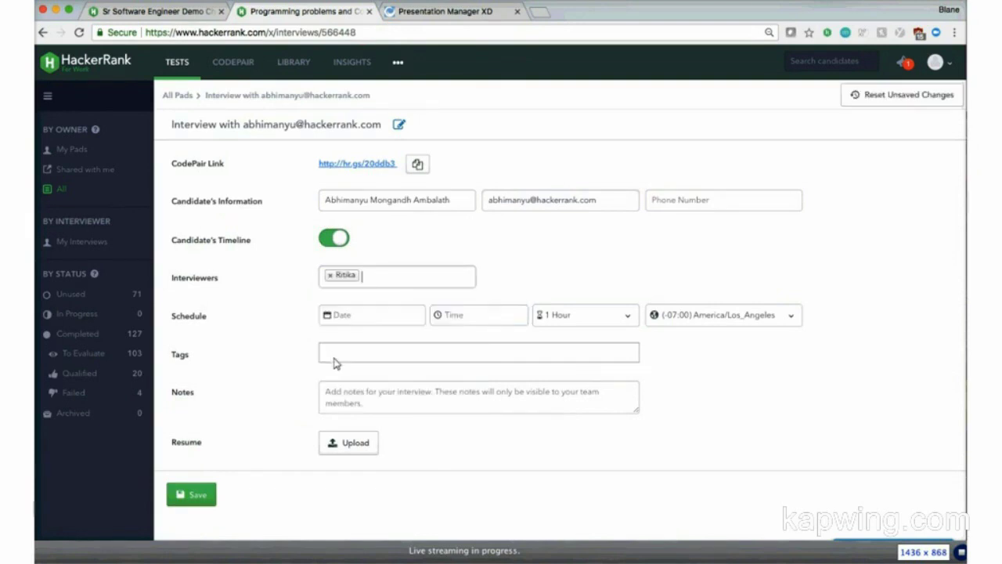
{"action": "left_click", "coordinate": [367, 283]}
{"action": "left_click", "coordinate": [361, 321]}
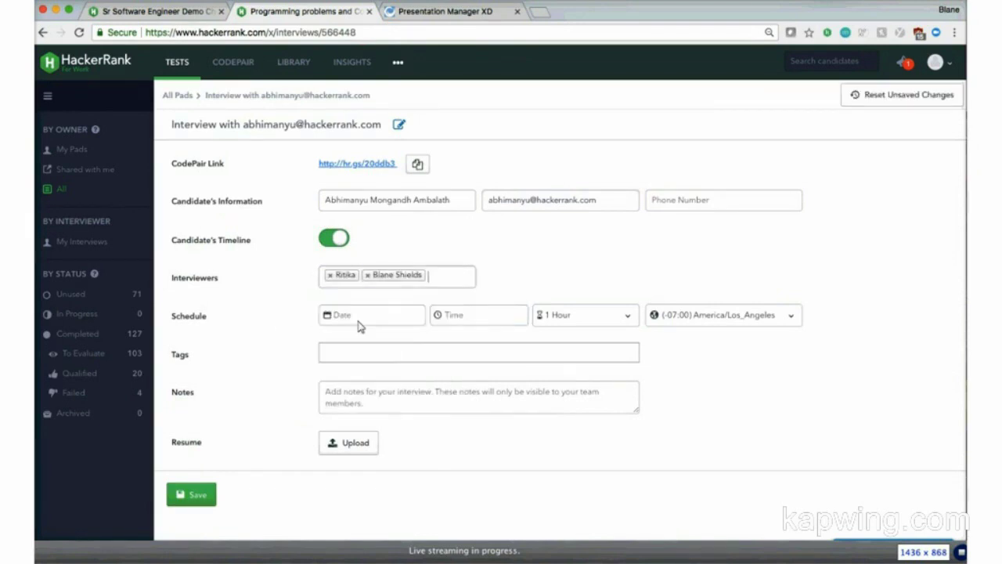
{"action": "left_click", "coordinate": [350, 320]}
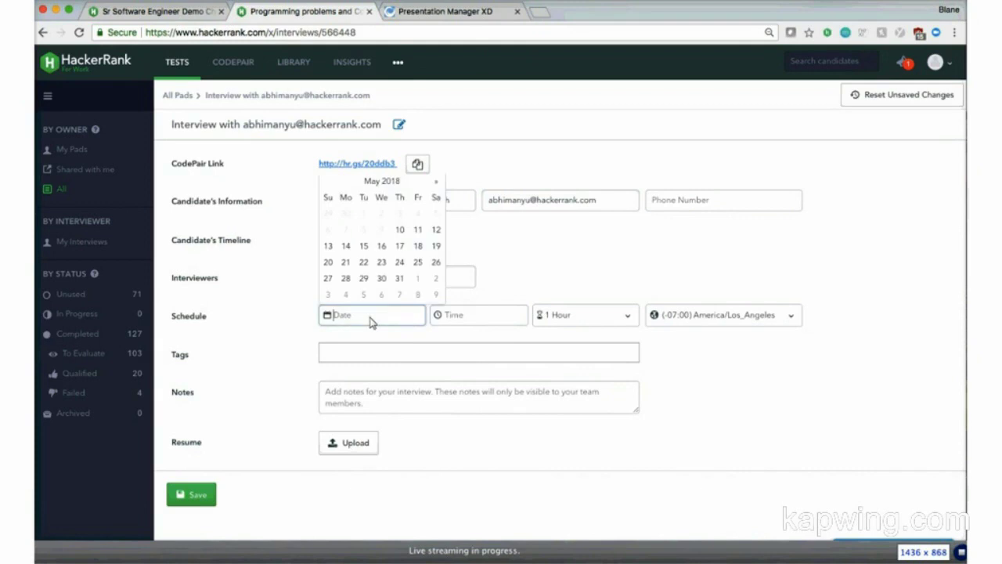
{"action": "left_click", "coordinate": [418, 231]}
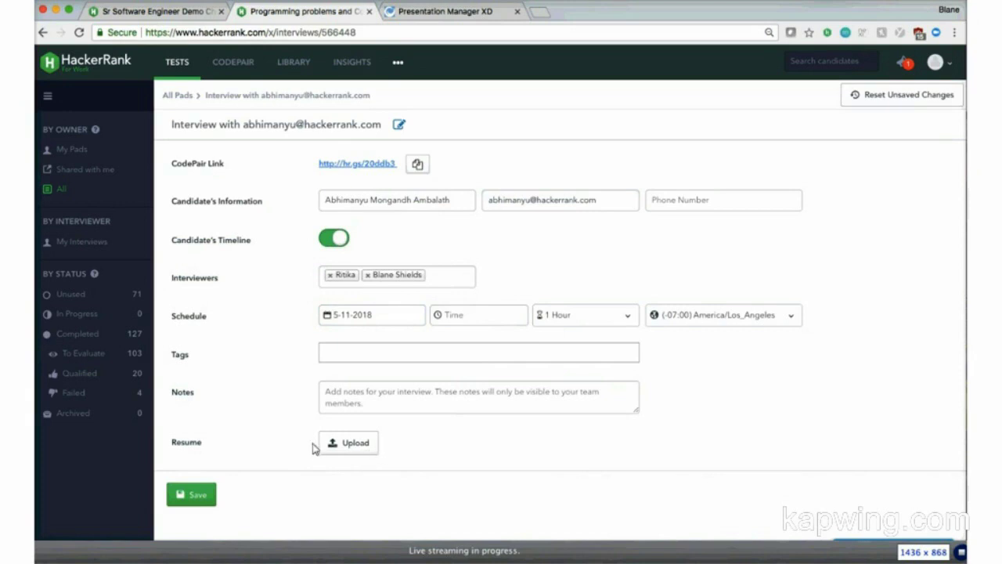
{"action": "left_click_drag", "start_coordinate": [320, 164], "coordinate": [400, 169]}
{"action": "key", "text": "super+c"}
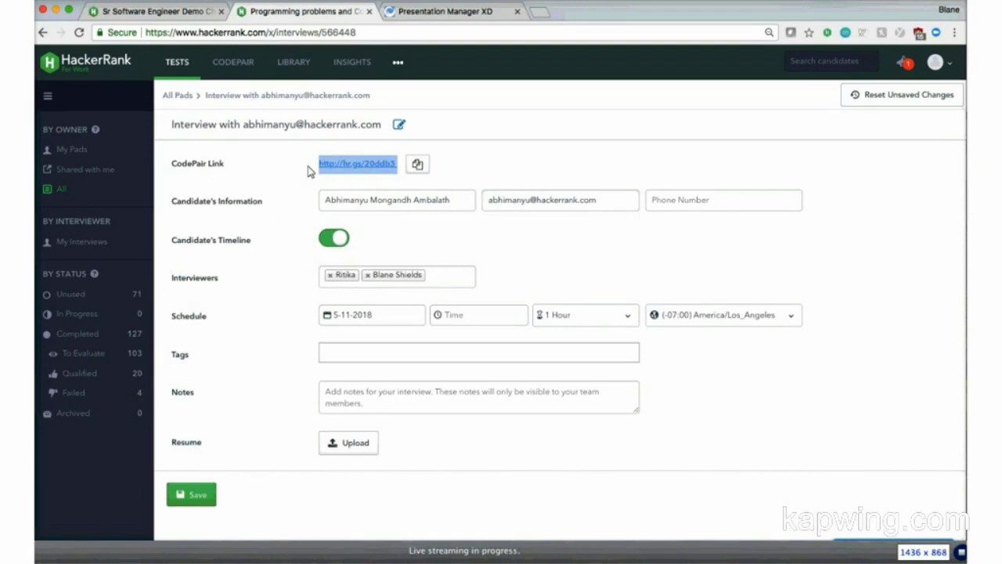
Step: Open the copied CodePair link in a new browser tab to reach the interview pad
{"action": "left_click", "coordinate": [543, 15]}
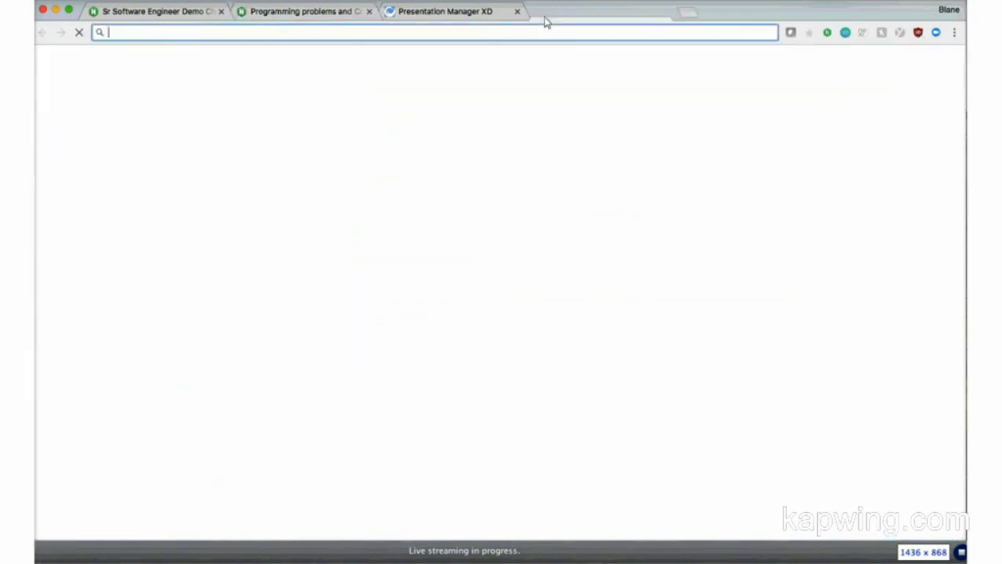
{"action": "key", "text": "super+v"}
{"action": "key", "text": "Return"}
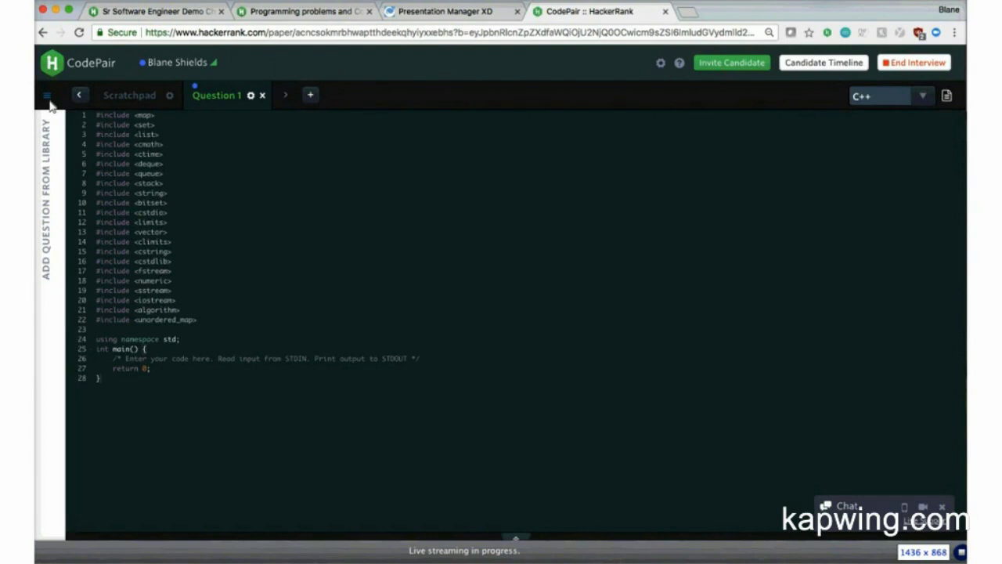
Step: Load the Merge Strings library question into Question 1 with its task description
{"action": "left_click", "coordinate": [48, 98]}
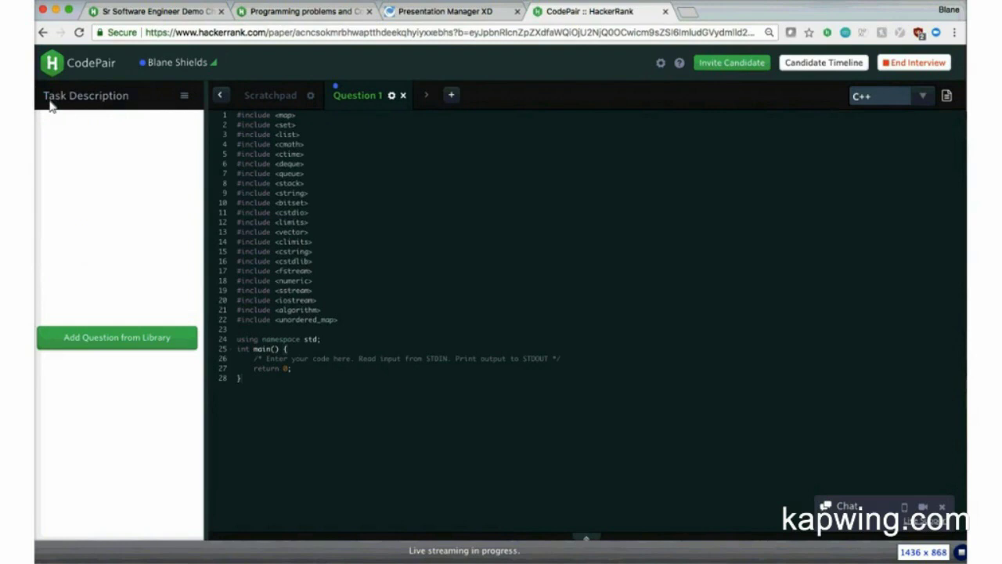
{"action": "left_click", "coordinate": [109, 338]}
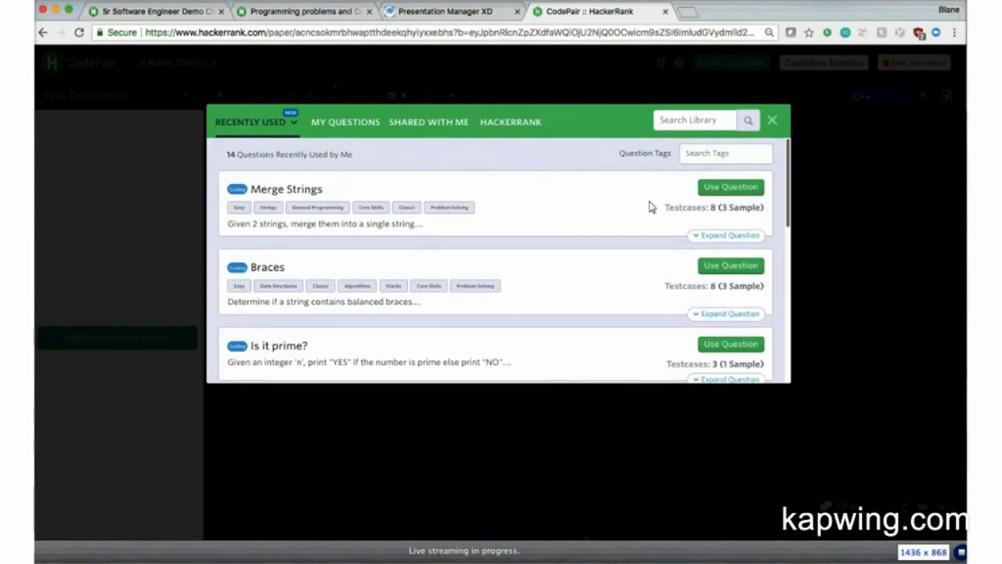
{"action": "left_click", "coordinate": [723, 191]}
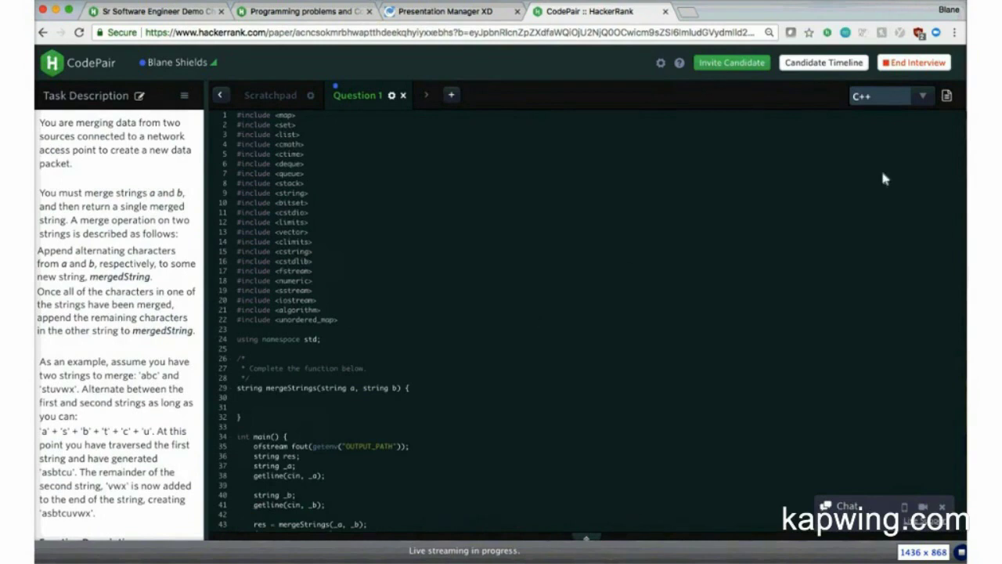
Step: Preview the Java 7 starter code, revert to C++, and expand the interview chat
{"action": "left_click", "coordinate": [924, 97]}
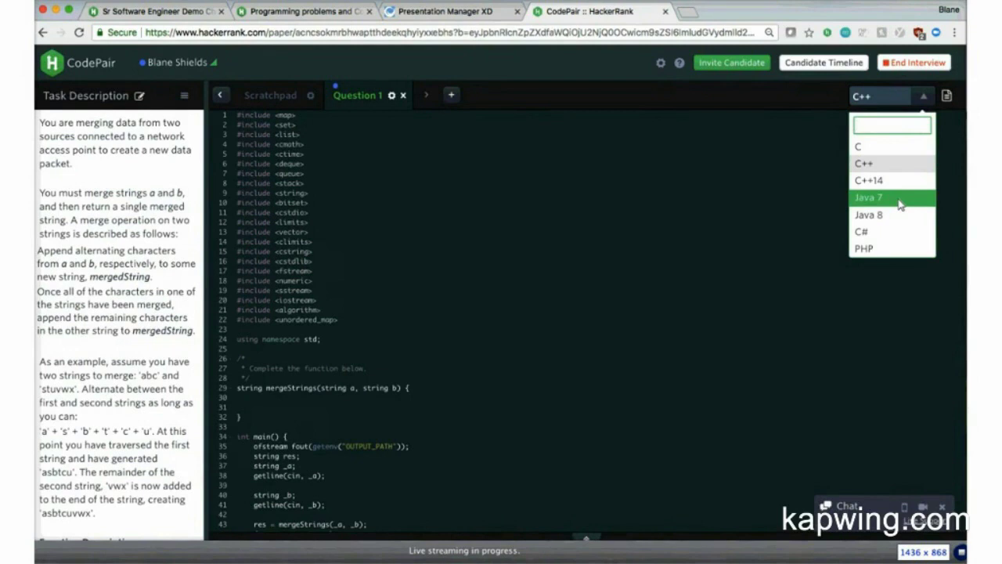
{"action": "left_click", "coordinate": [900, 203]}
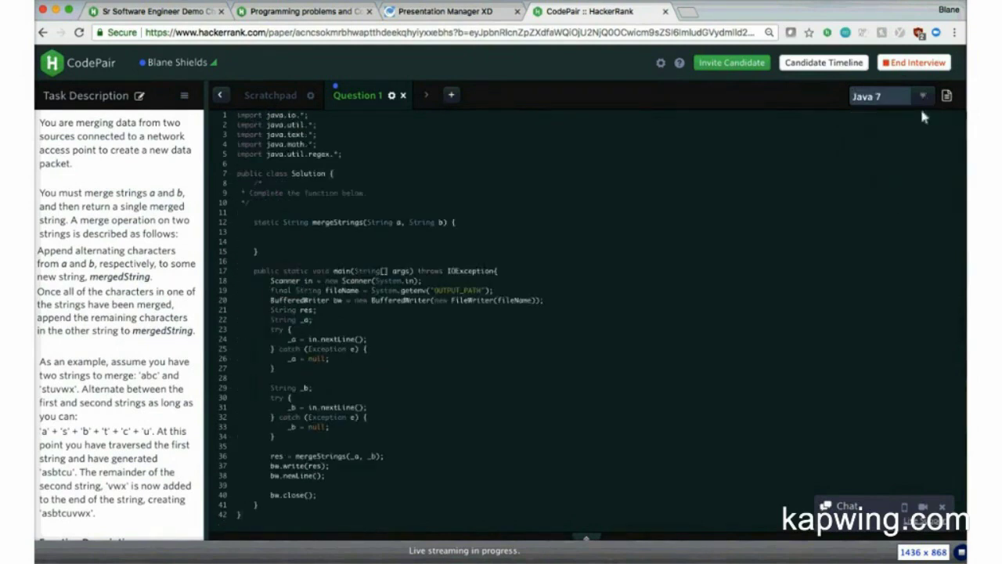
{"action": "left_click", "coordinate": [921, 102]}
{"action": "left_click", "coordinate": [898, 169]}
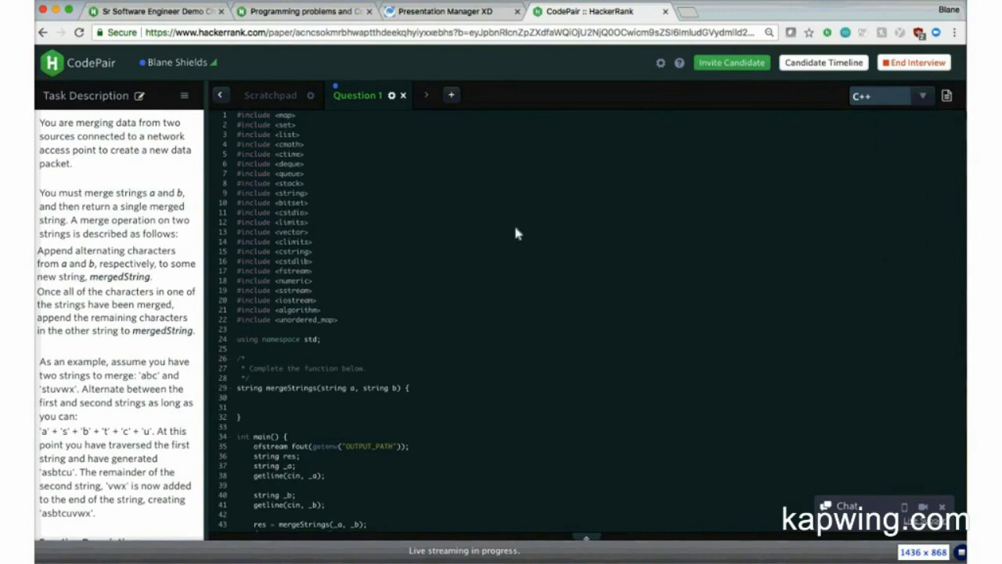
{"action": "scroll", "coordinate": [520, 237], "scroll_direction": "down", "scroll_amount": 2}
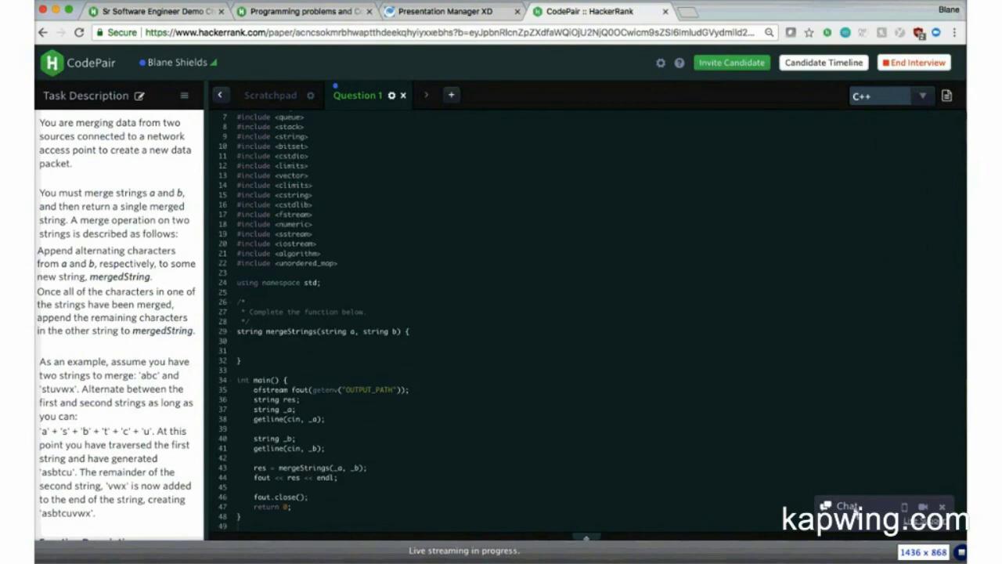
{"action": "left_click", "coordinate": [855, 507]}
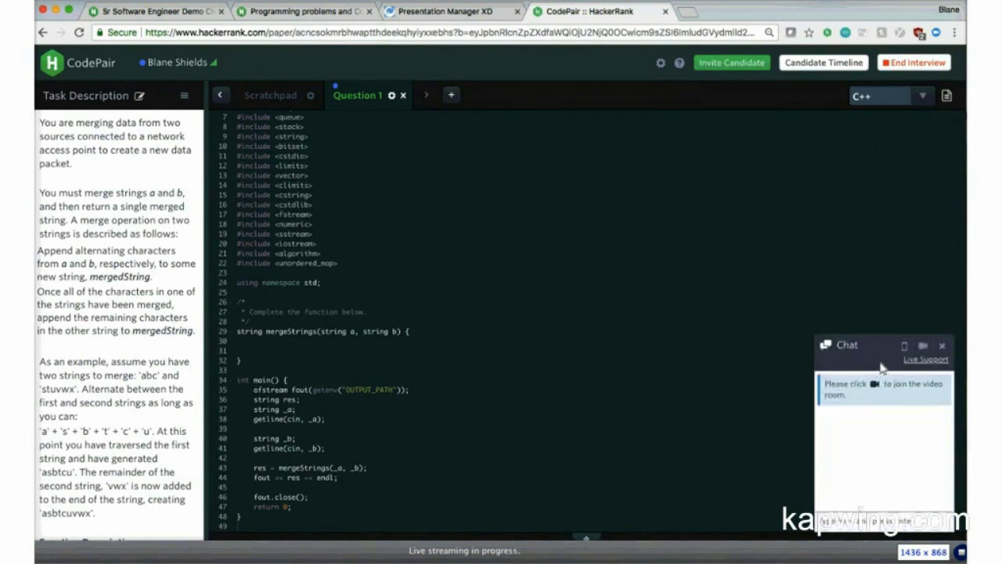